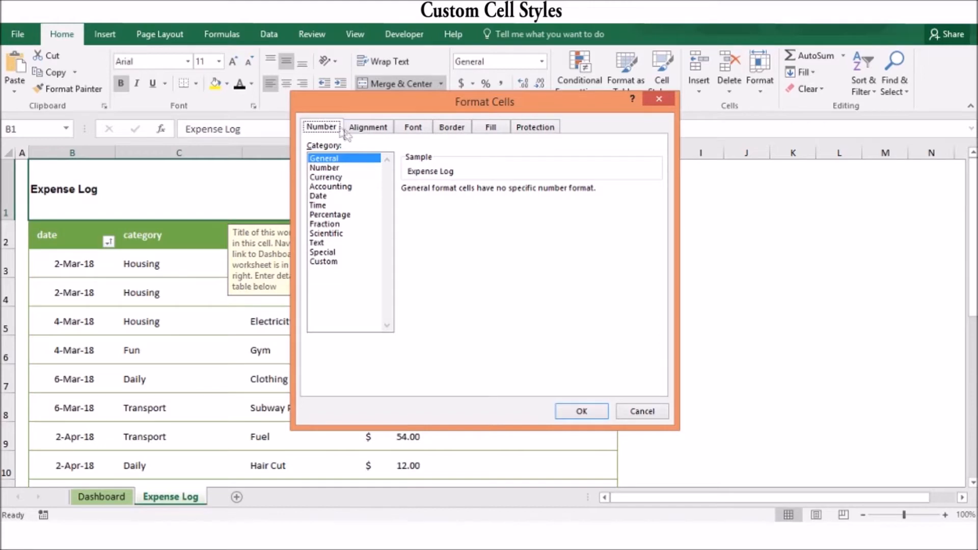
Review the new cell style's alignment, font, border, fill and protection formats, save it as Style 3 and check it among the cell styles
{"action": "left_click", "coordinate": [366, 128]}
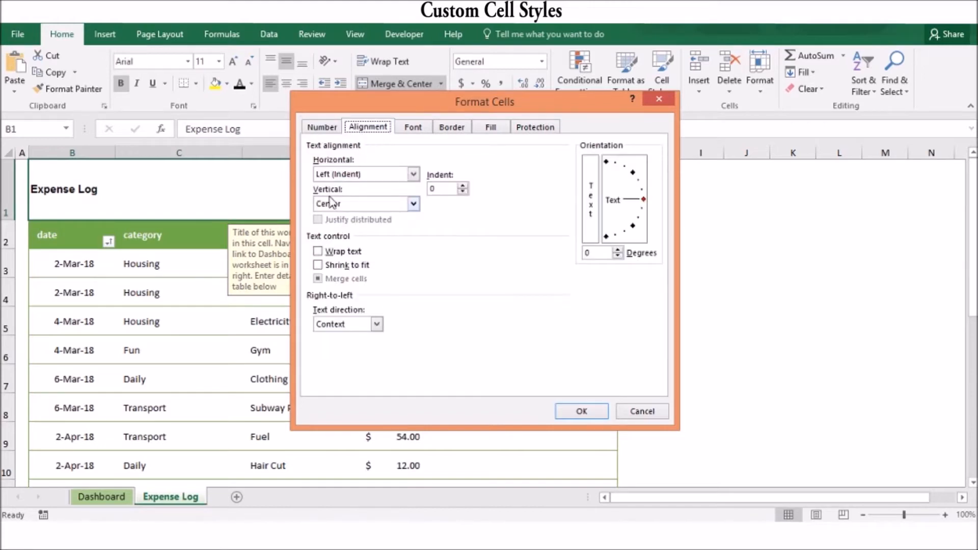
{"action": "left_click", "coordinate": [422, 128]}
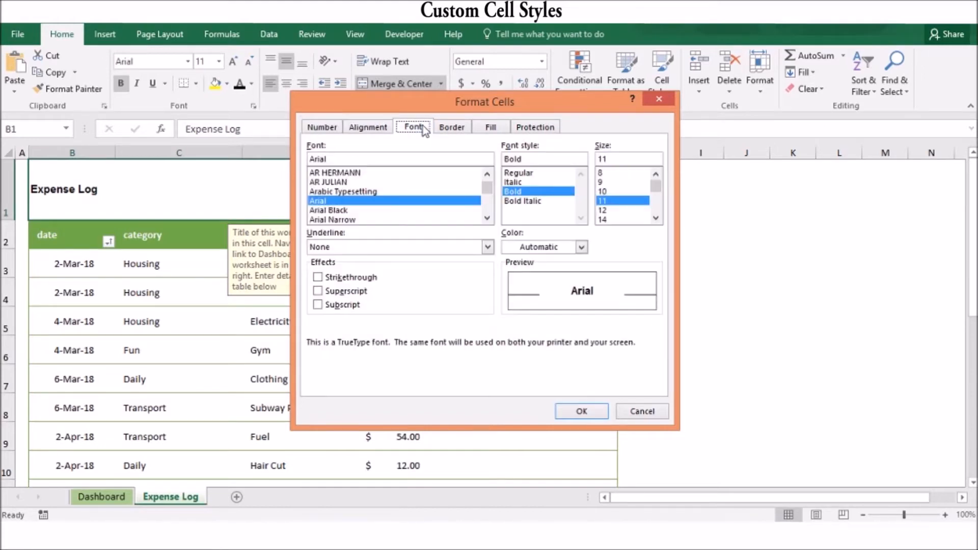
{"action": "left_click", "coordinate": [454, 130]}
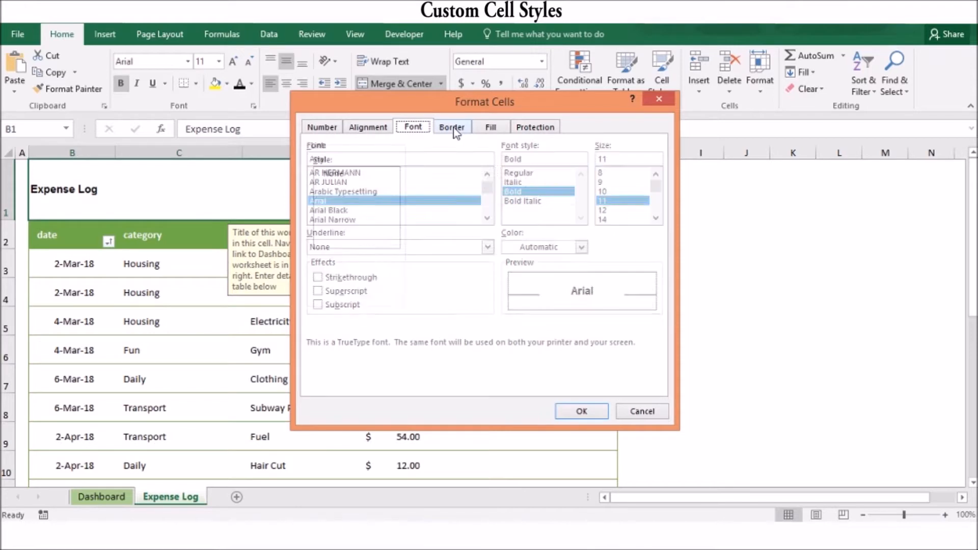
{"action": "left_click", "coordinate": [490, 127]}
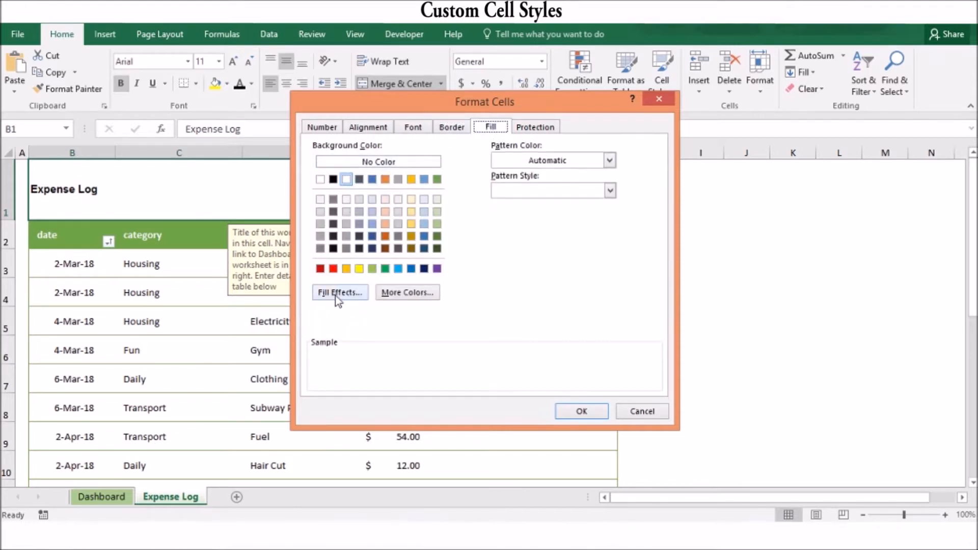
{"action": "left_click", "coordinate": [539, 130]}
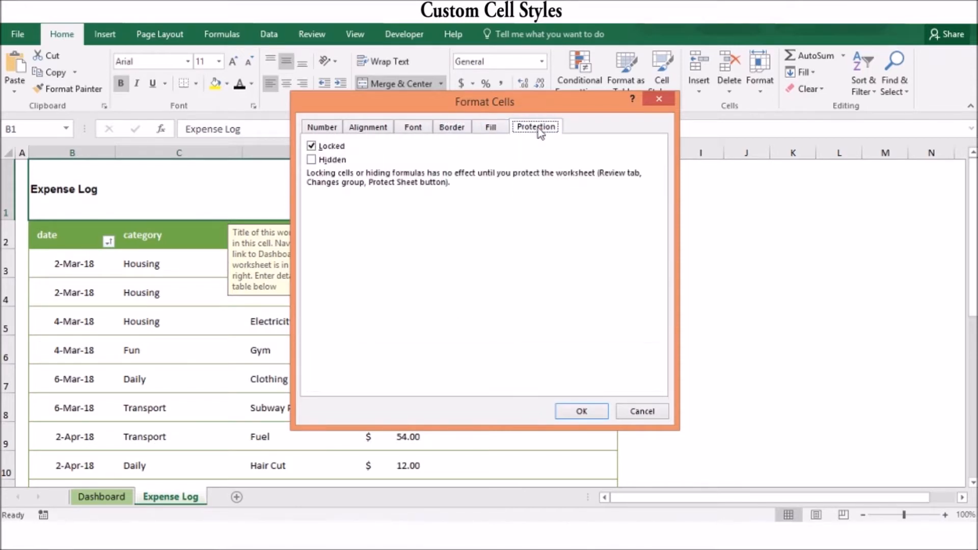
{"action": "left_click", "coordinate": [580, 411]}
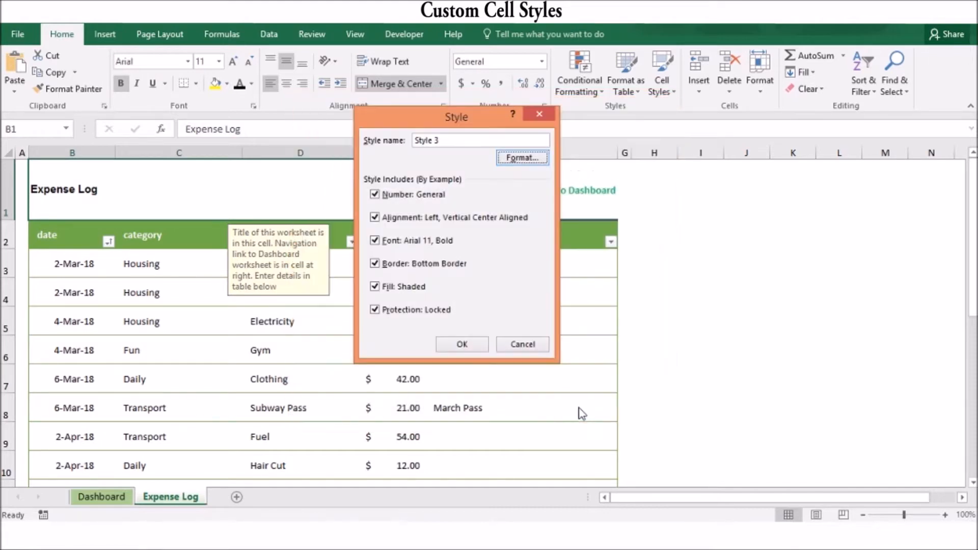
{"action": "left_click", "coordinate": [461, 345]}
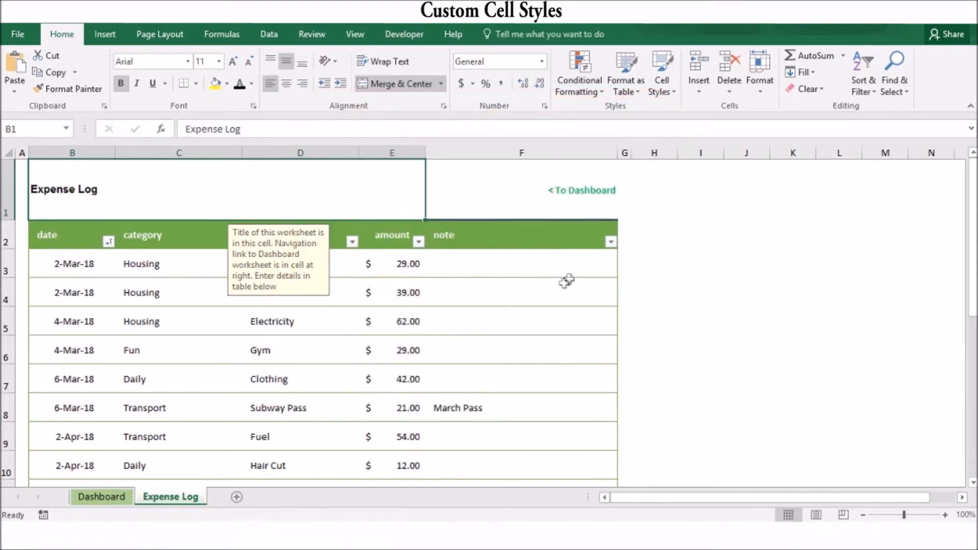
{"action": "left_click", "coordinate": [671, 94]}
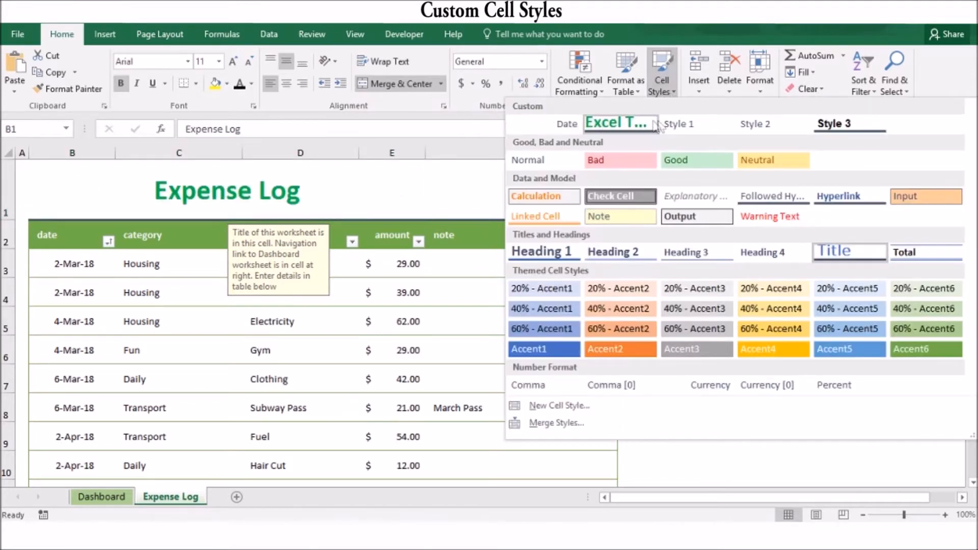
{"action": "left_click", "coordinate": [682, 128]}
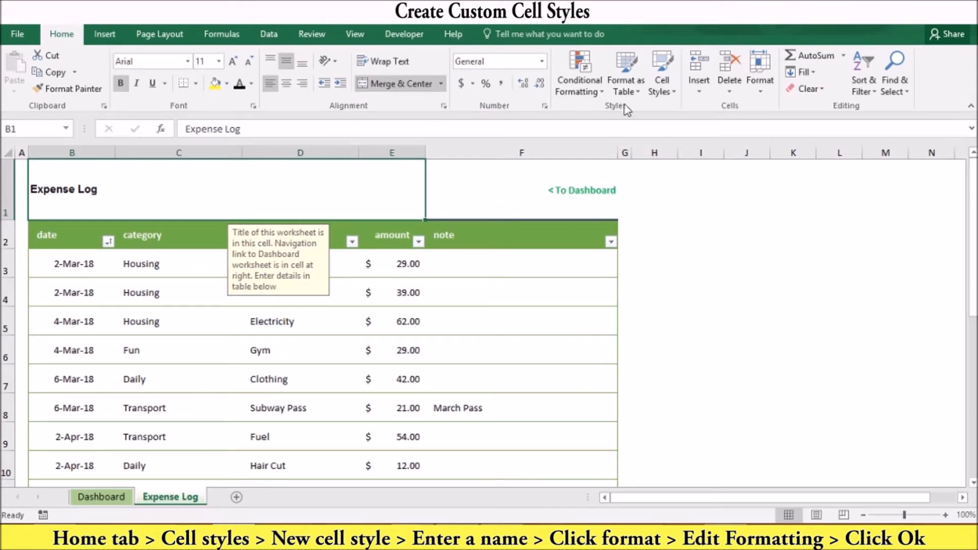
Start a new cell style based on the title cell and name it Excel Training
{"action": "left_click", "coordinate": [667, 90]}
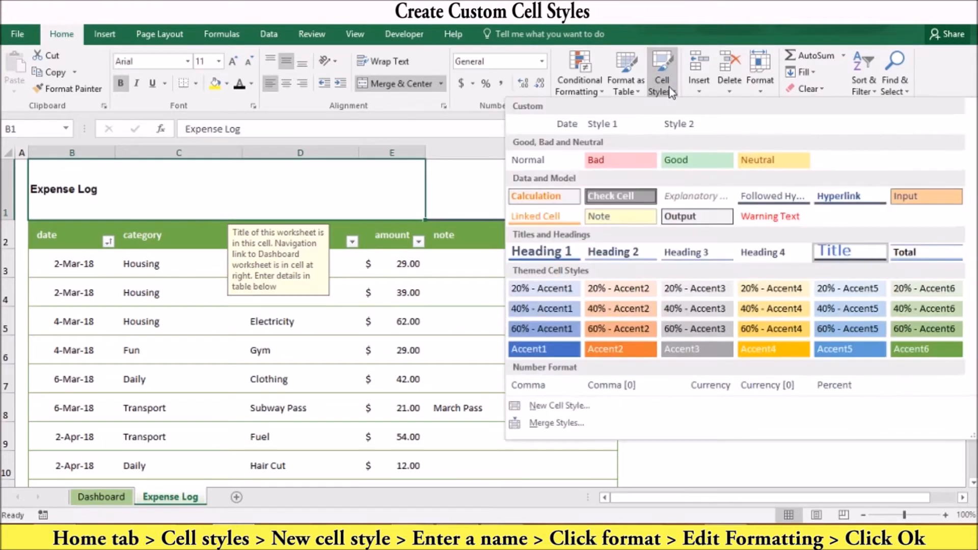
{"action": "left_click", "coordinate": [560, 405]}
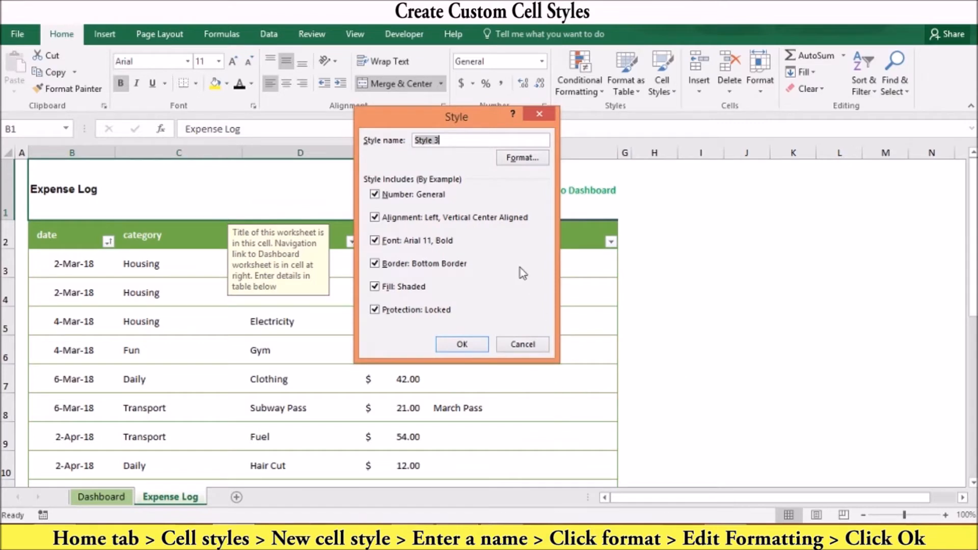
{"action": "key", "text": "BackSpace"}
{"action": "type", "text": "Excel Training"}
Set the horizontal text alignment of the Excel Training style to Center
{"action": "left_click", "coordinate": [520, 157]}
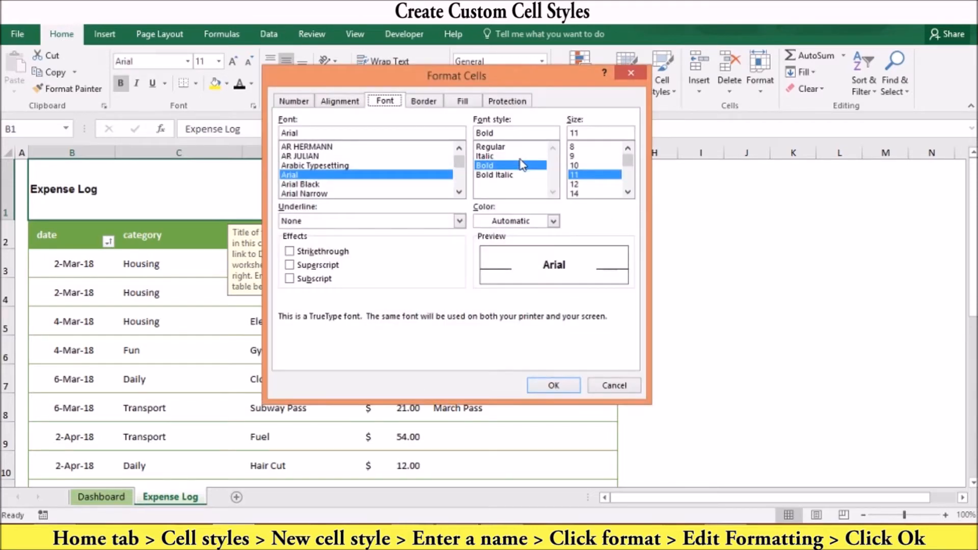
{"action": "left_click", "coordinate": [340, 102]}
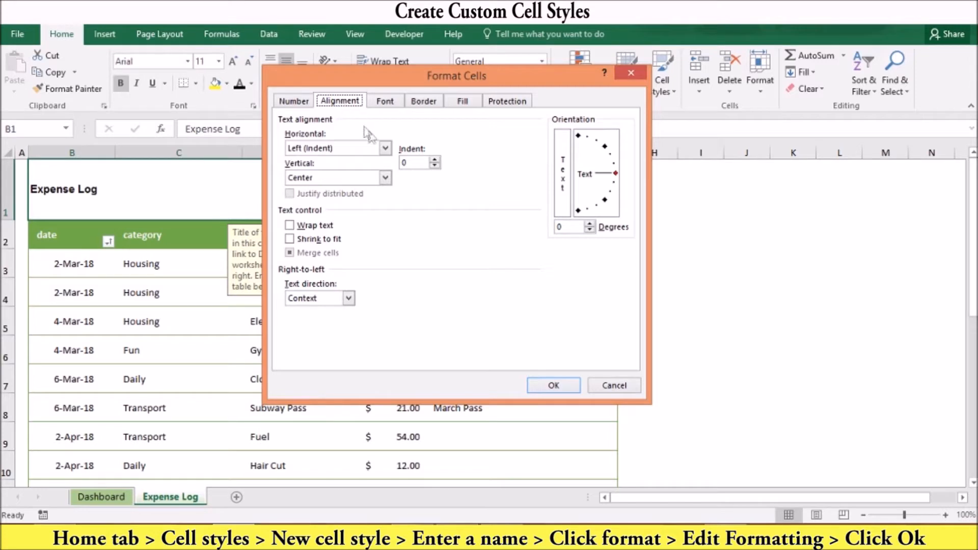
{"action": "left_click", "coordinate": [386, 149]}
{"action": "left_click", "coordinate": [332, 180]}
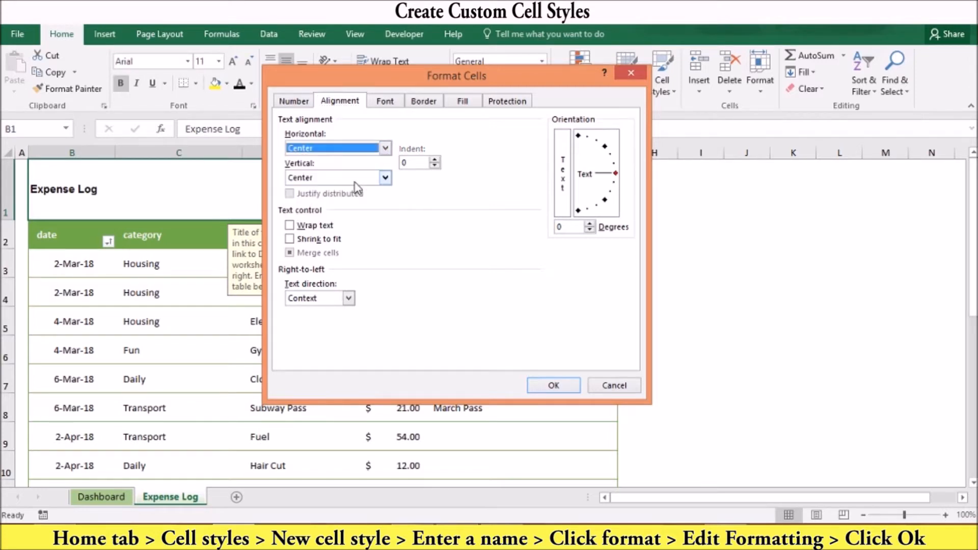
Set the style's font to Calibri (Body), size 30, in standard green, and accept the formatting
{"action": "left_click", "coordinate": [391, 102]}
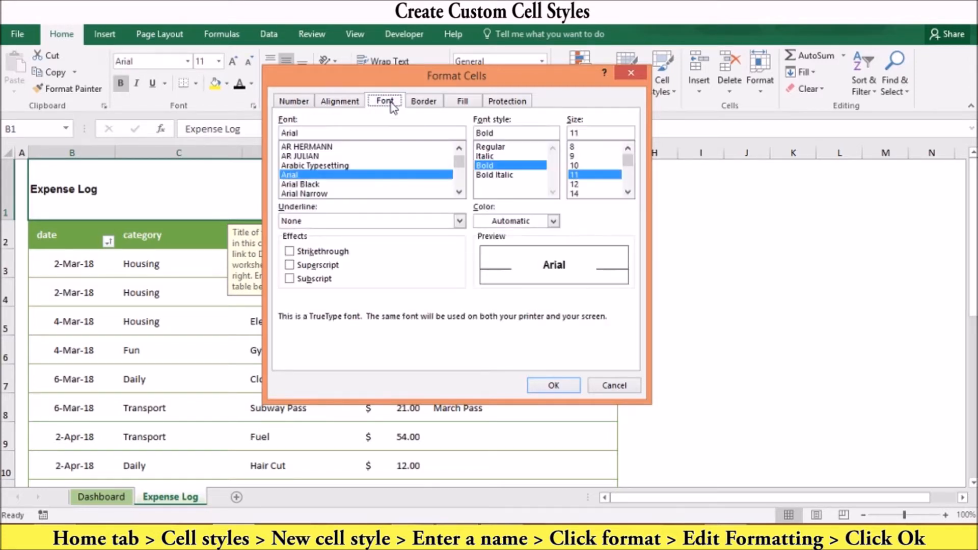
{"action": "left_click_drag", "start_coordinate": [461, 161], "coordinate": [460, 151]}
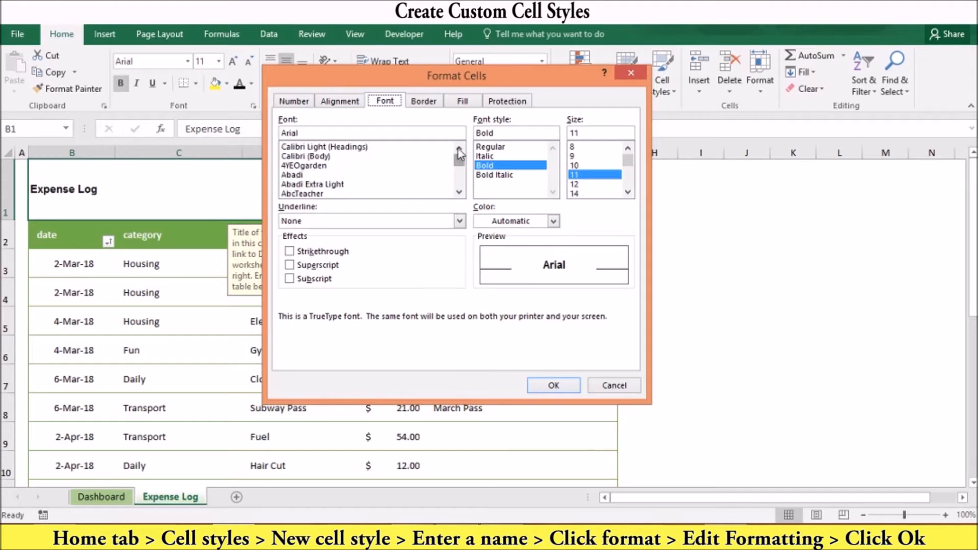
{"action": "left_click", "coordinate": [340, 155]}
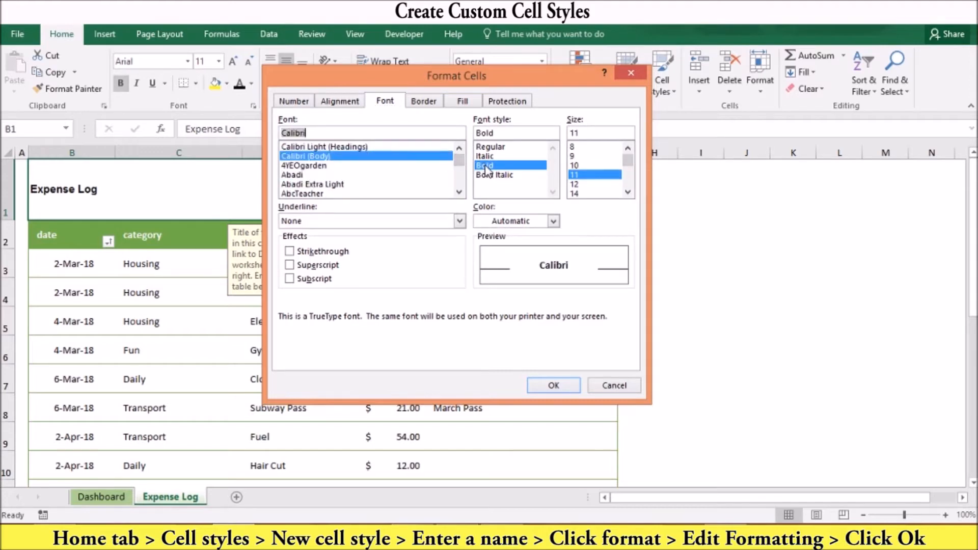
{"action": "left_click", "coordinate": [584, 133]}
{"action": "key", "text": "BackSpace"}
{"action": "key", "text": "BackSpace"}
{"action": "type", "text": "30"}
{"action": "left_click", "coordinate": [552, 221]}
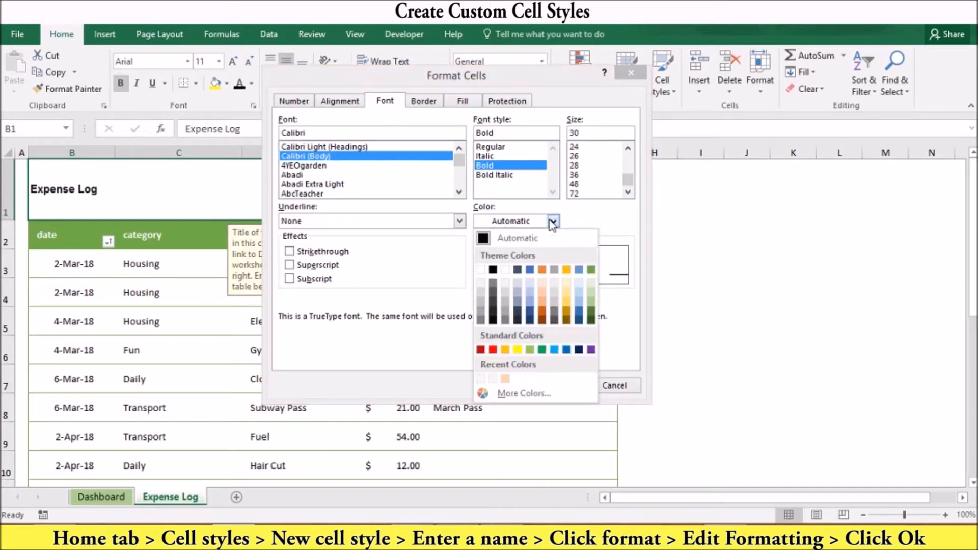
{"action": "left_click", "coordinate": [541, 349]}
{"action": "left_click", "coordinate": [552, 385]}
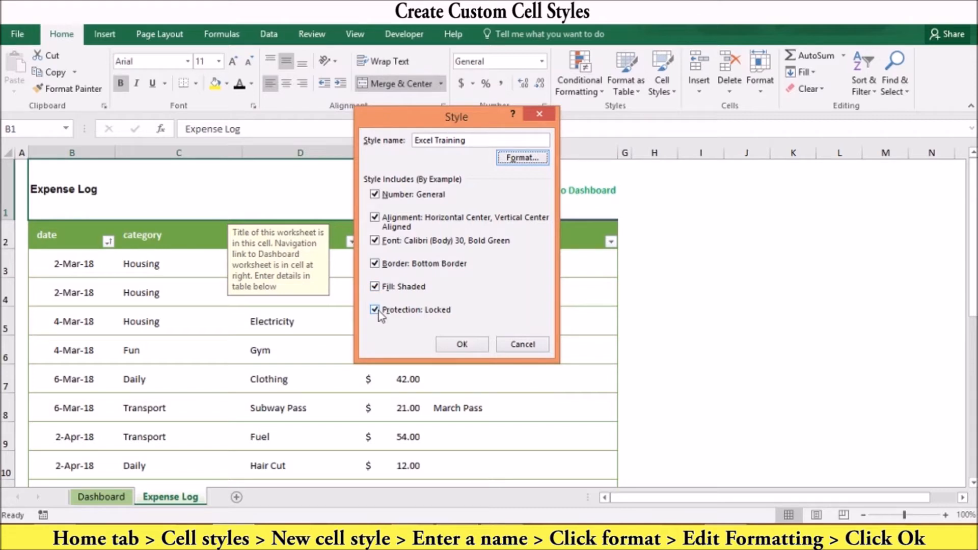
Save the Excel Training style and apply it to the Expense Log title cell
{"action": "left_click", "coordinate": [461, 345]}
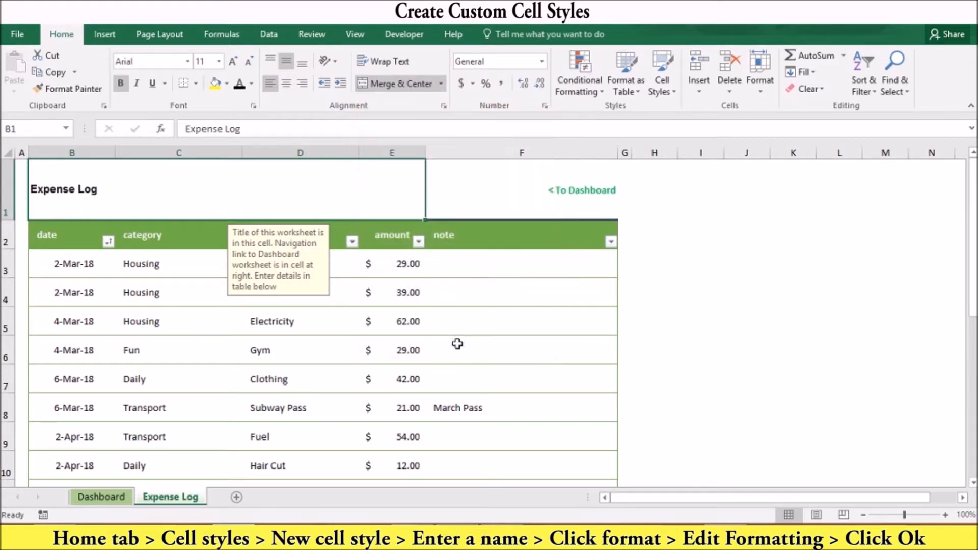
{"action": "left_click", "coordinate": [665, 92]}
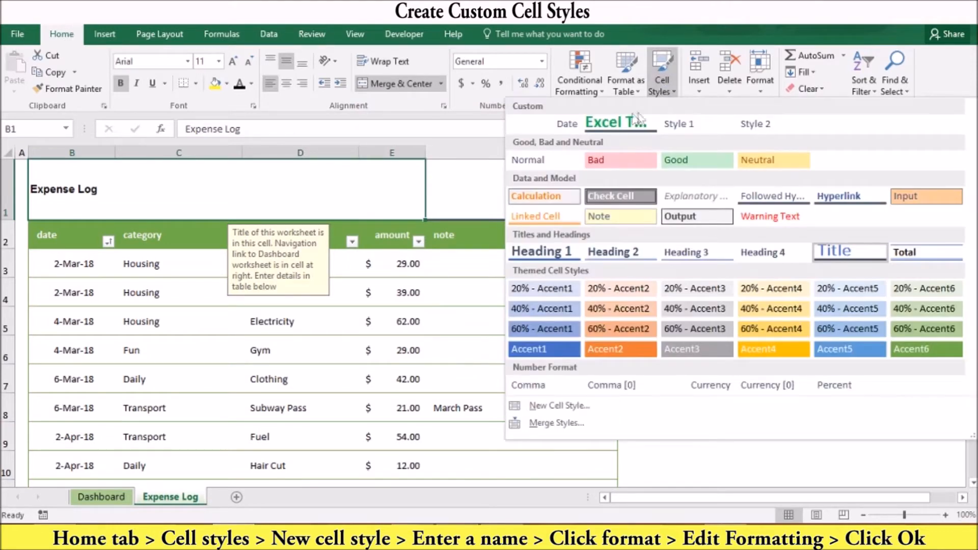
{"action": "left_click", "coordinate": [617, 124]}
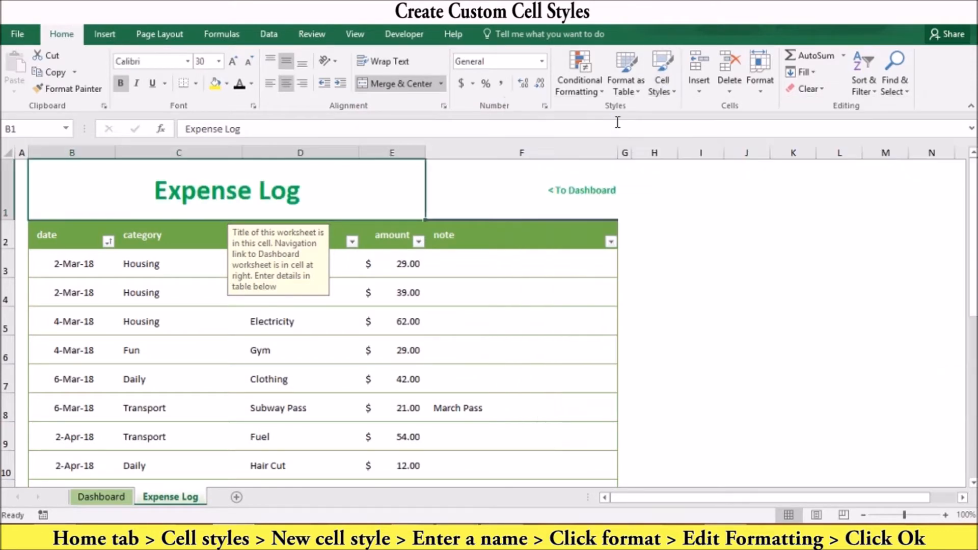
Open the Check Cell style for modification, examine its number, alignment, font, border and fill formats, and accept it without edits
{"action": "left_click", "coordinate": [665, 89]}
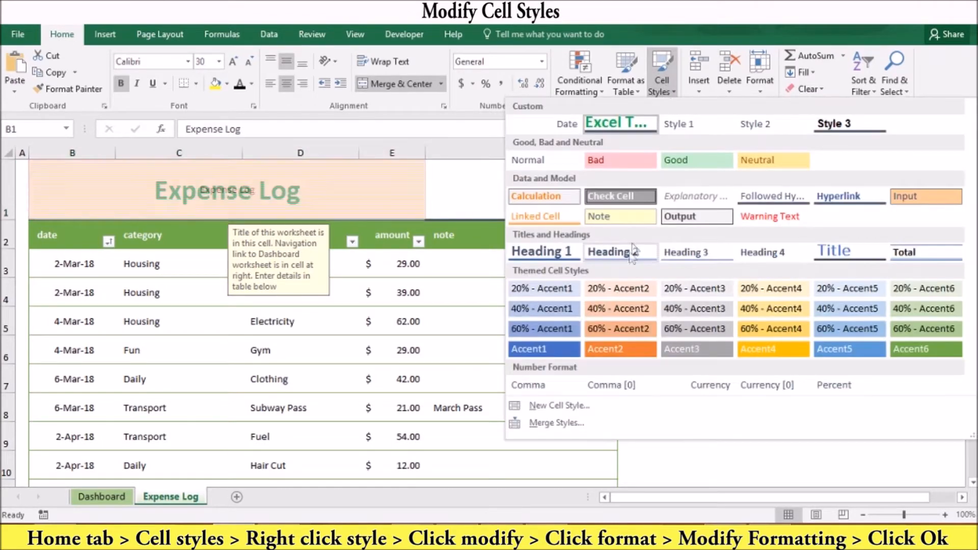
{"action": "right_click", "coordinate": [617, 197]}
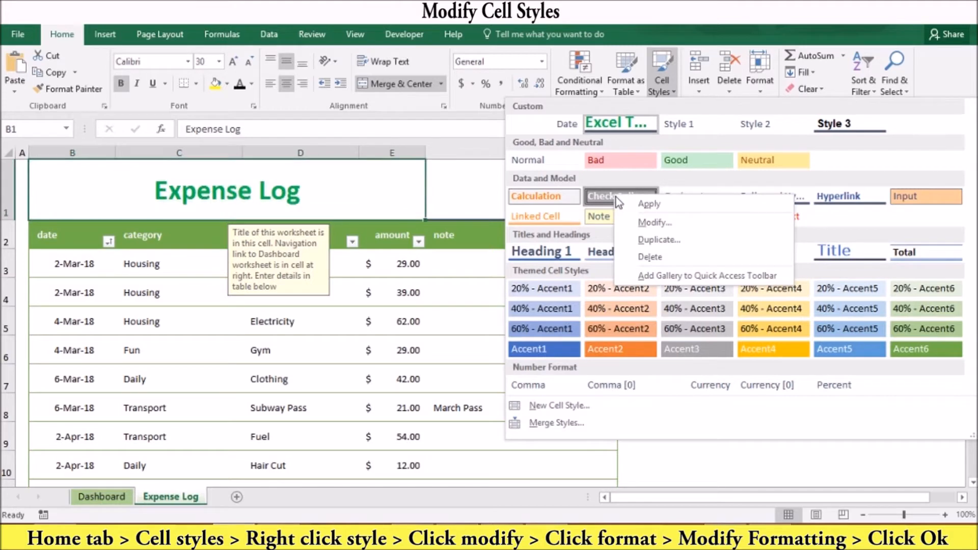
{"action": "left_click", "coordinate": [644, 225]}
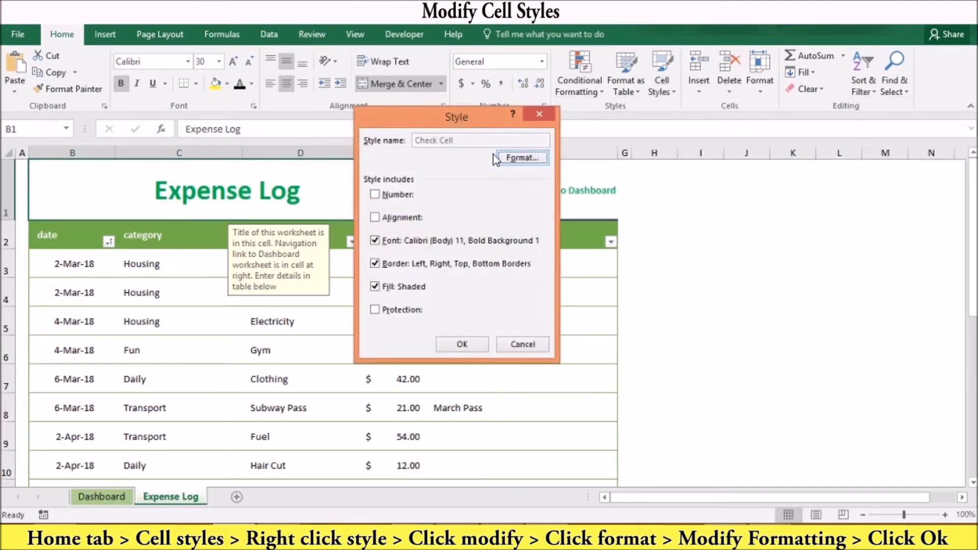
{"action": "left_click", "coordinate": [508, 158]}
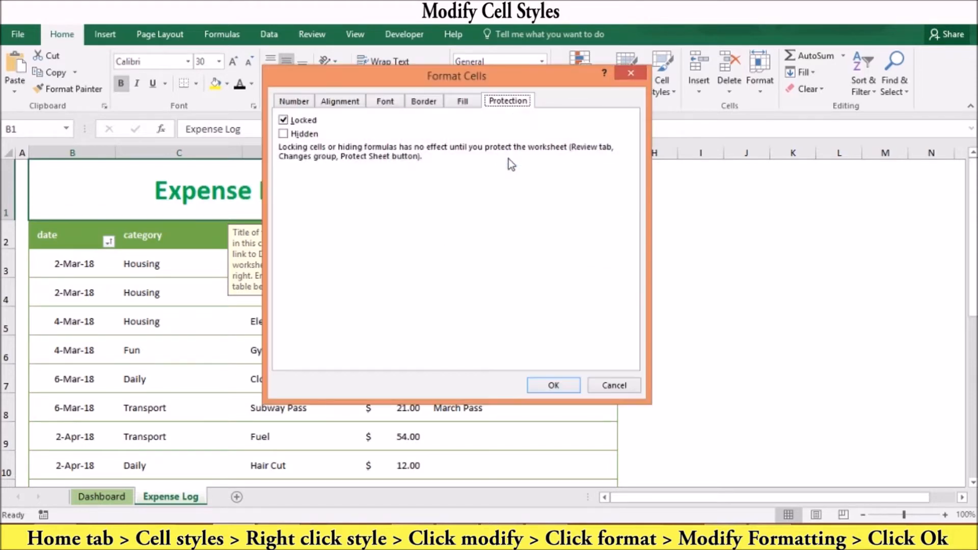
{"action": "left_click", "coordinate": [295, 101]}
{"action": "left_click", "coordinate": [344, 101]}
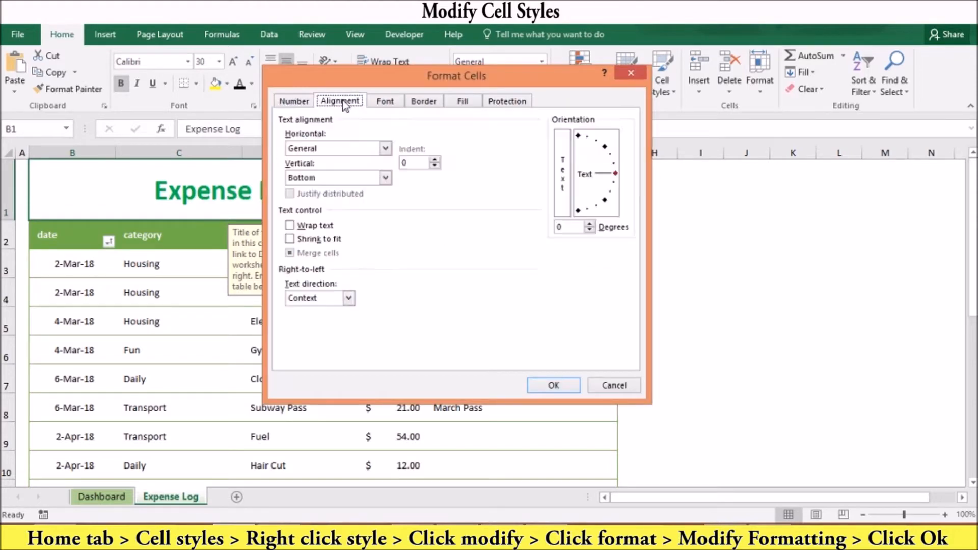
{"action": "left_click", "coordinate": [385, 101]}
{"action": "left_click", "coordinate": [425, 102]}
{"action": "left_click", "coordinate": [462, 102]}
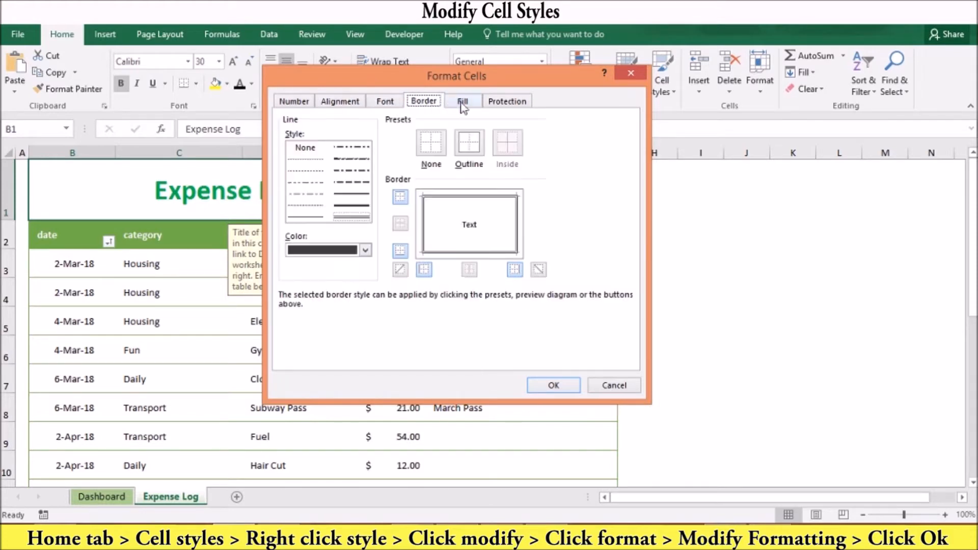
{"action": "left_click", "coordinate": [555, 388]}
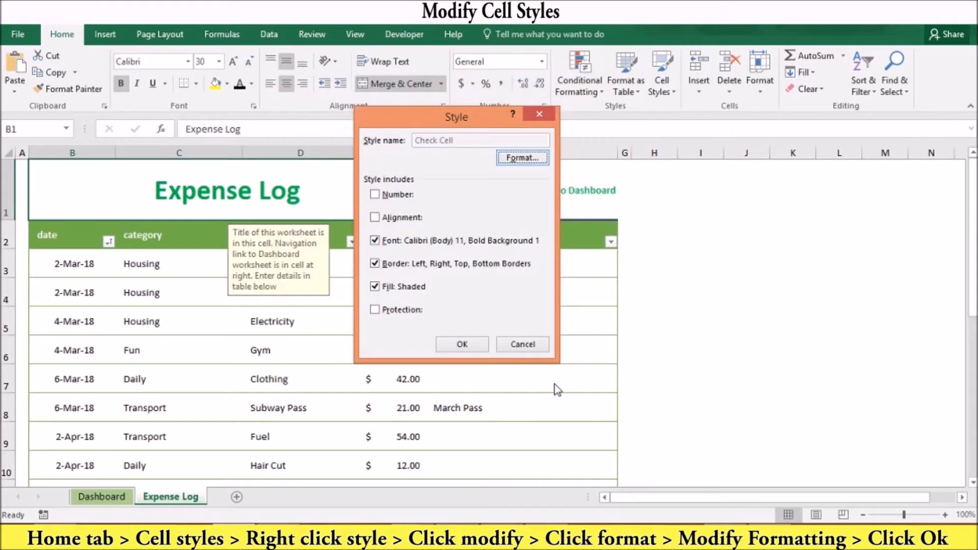
{"action": "left_click", "coordinate": [467, 347]}
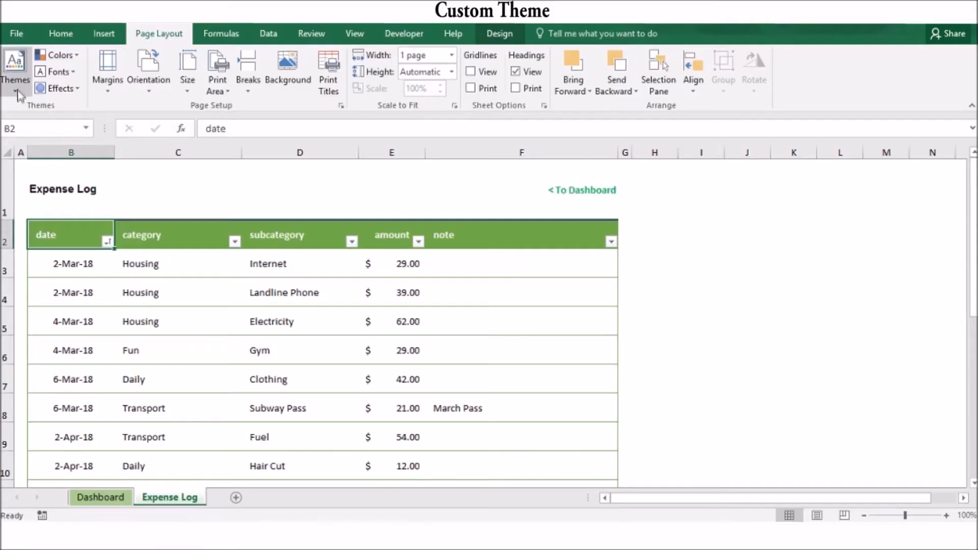
{"action": "left_click", "coordinate": [17, 87]}
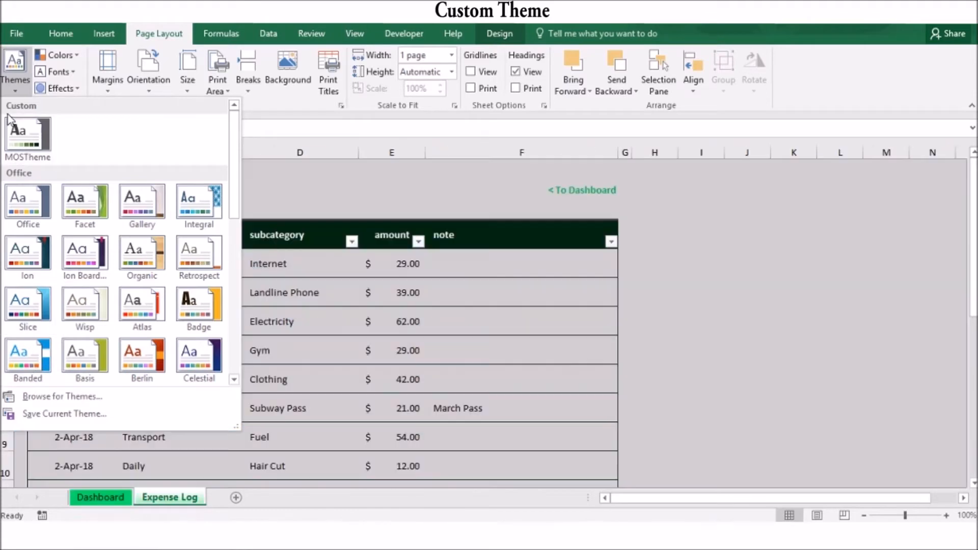
{"action": "left_click", "coordinate": [12, 66]}
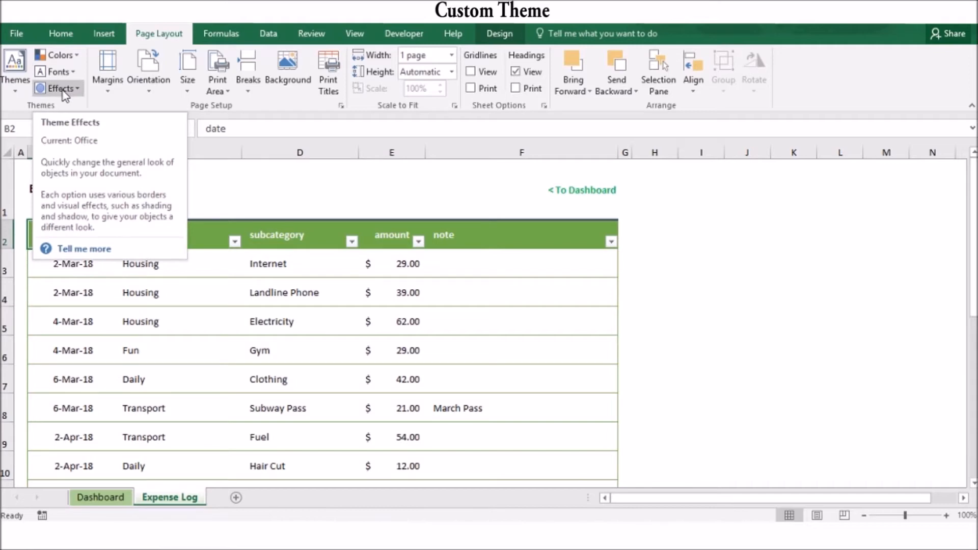
Create a theme color scheme named Custom 10 with Accent 6 set to hue 82, saturation 197 and luminance 122
{"action": "left_click", "coordinate": [70, 58]}
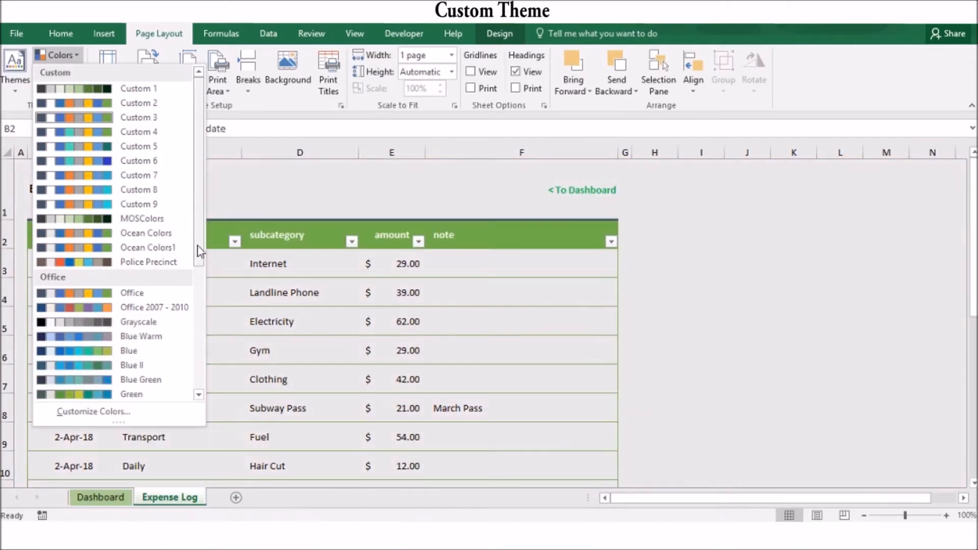
{"action": "left_click_drag", "start_coordinate": [199, 249], "coordinate": [198, 388]}
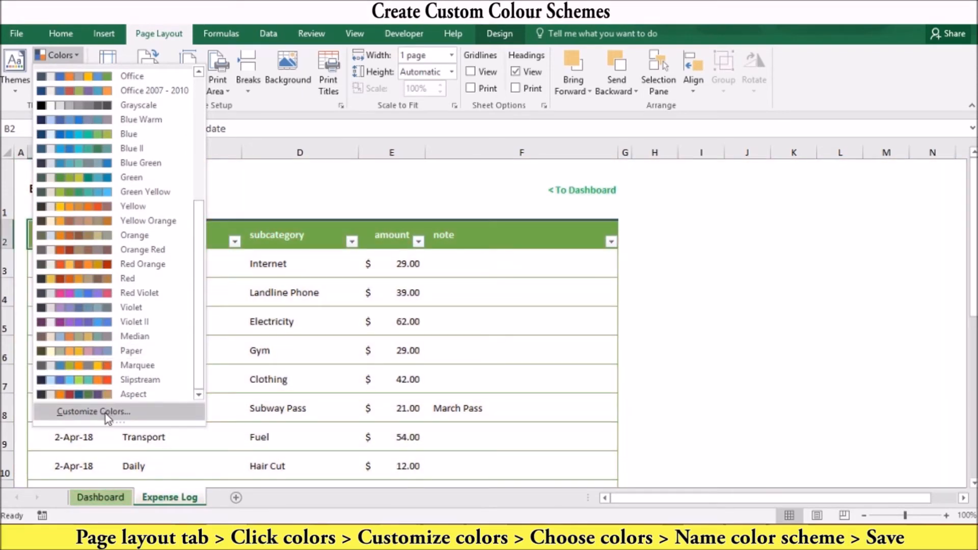
{"action": "left_click", "coordinate": [105, 412]}
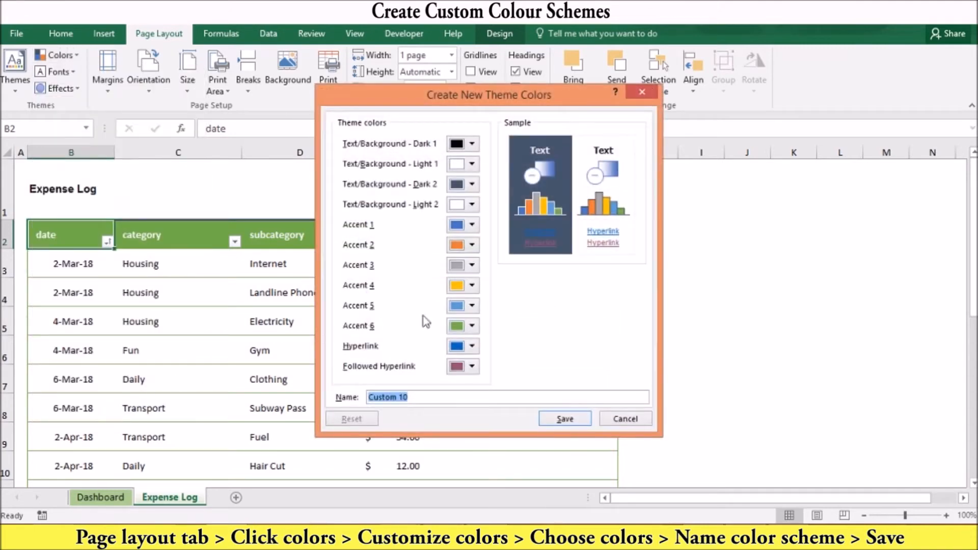
{"action": "left_click", "coordinate": [473, 327]}
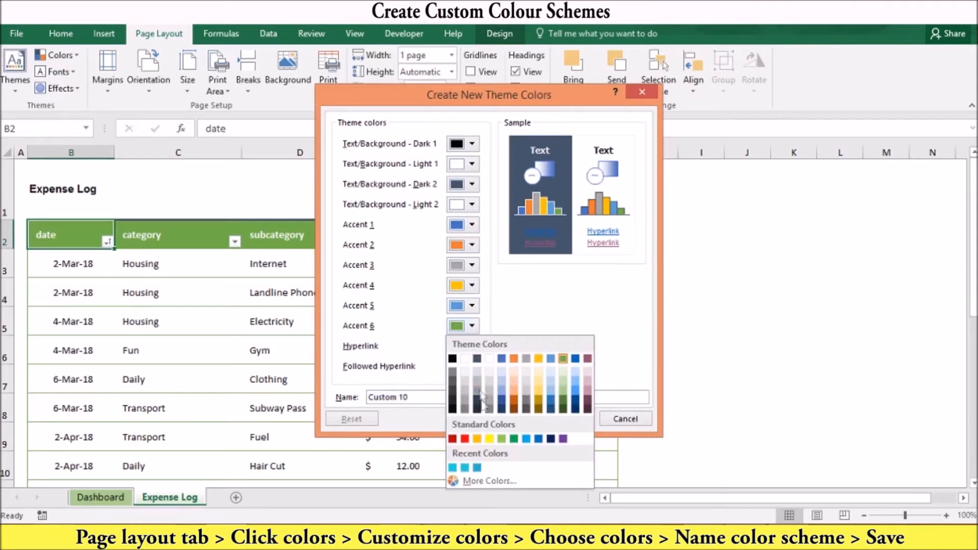
{"action": "left_click", "coordinate": [483, 482]}
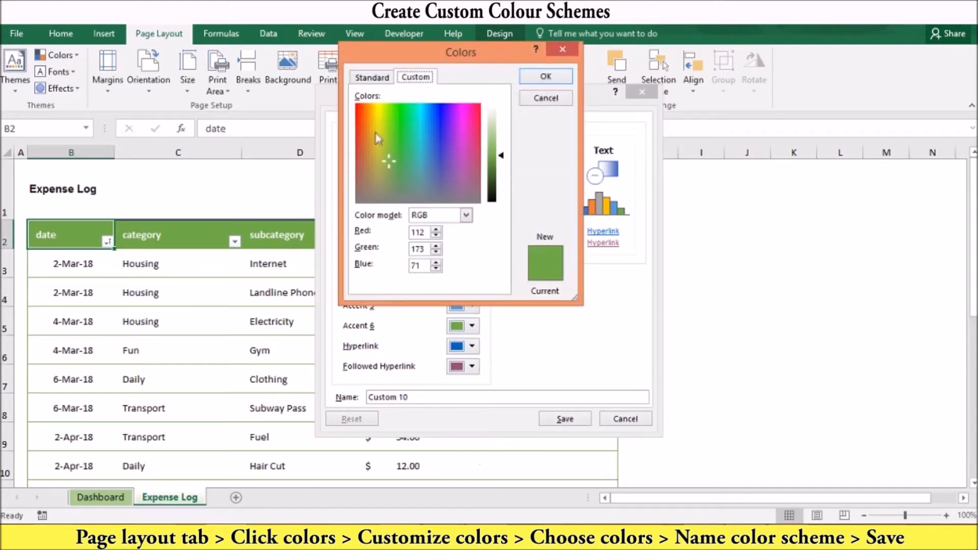
{"action": "left_click", "coordinate": [367, 80]}
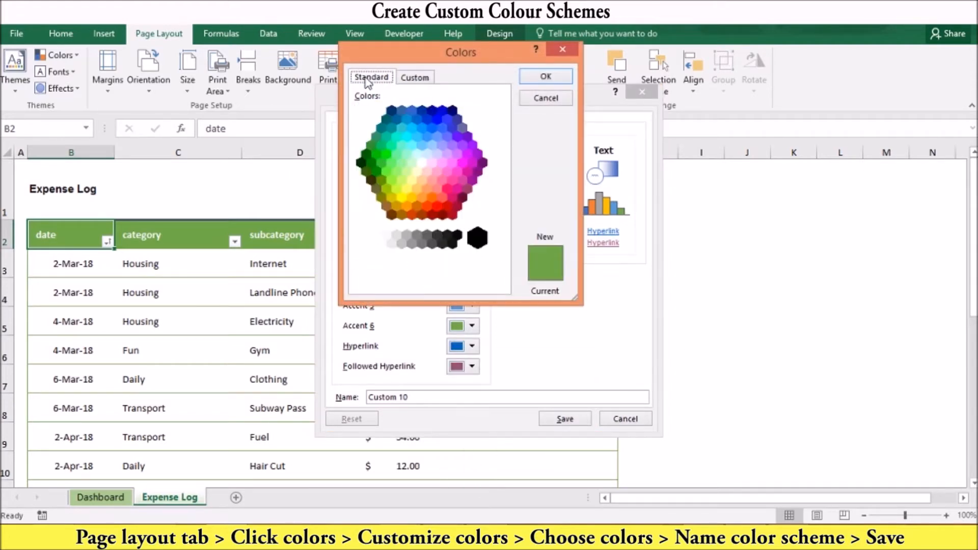
{"action": "left_click", "coordinate": [417, 80]}
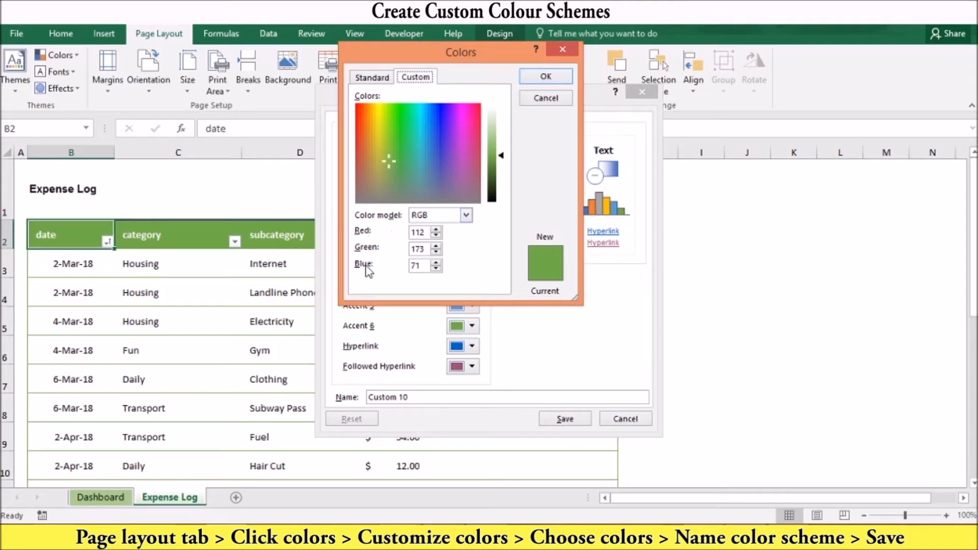
{"action": "left_click", "coordinate": [466, 215]}
{"action": "left_click", "coordinate": [433, 233]}
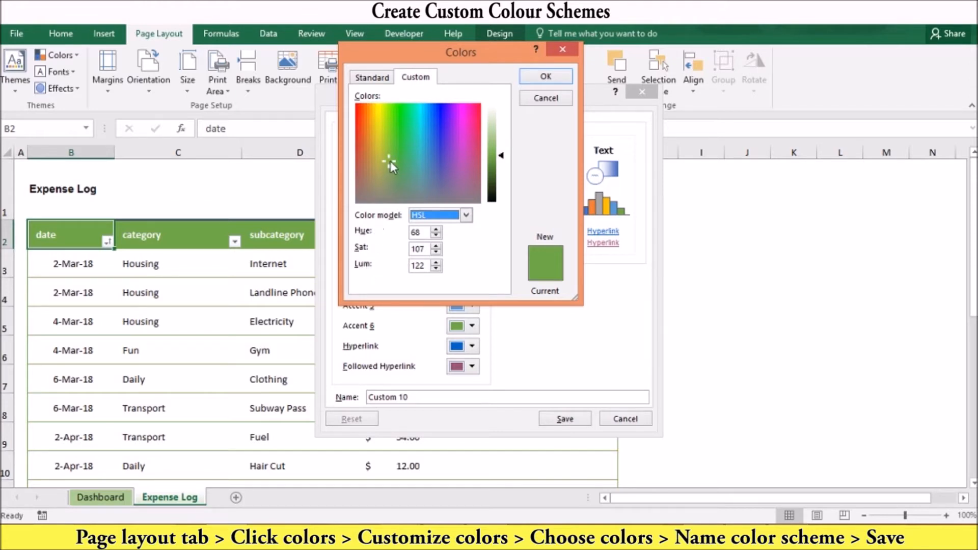
{"action": "left_click_drag", "start_coordinate": [390, 161], "coordinate": [396, 127]}
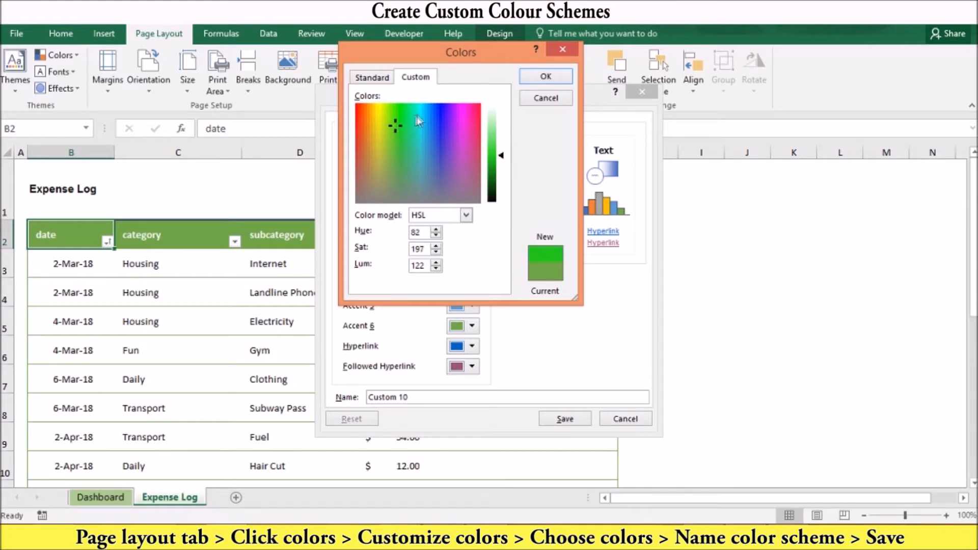
{"action": "left_click", "coordinate": [530, 77]}
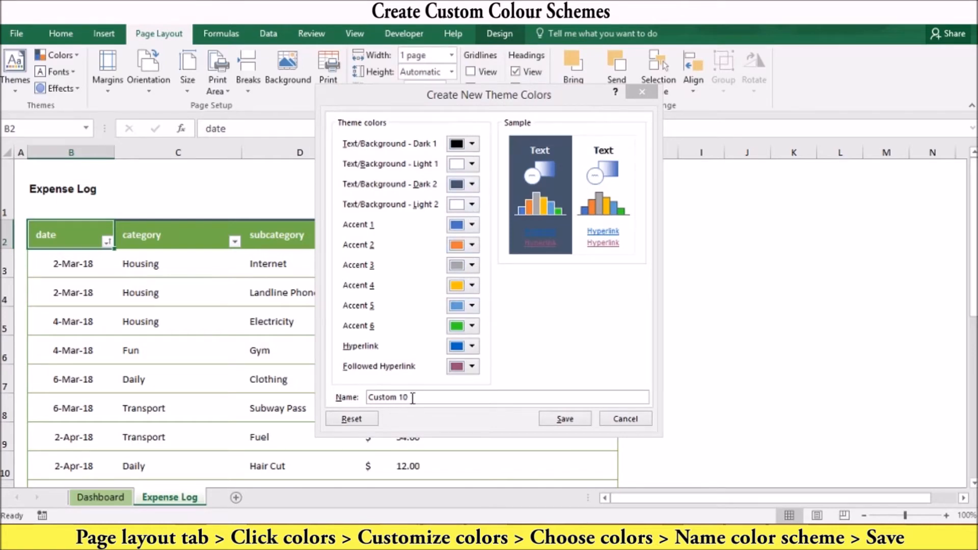
{"action": "left_click_drag", "start_coordinate": [409, 397], "coordinate": [367, 399]}
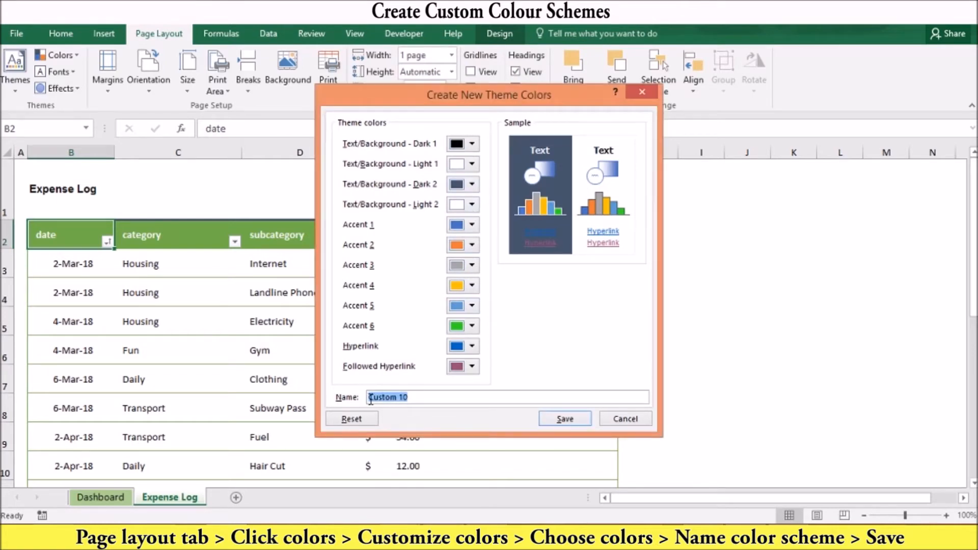
{"action": "left_click", "coordinate": [563, 419]}
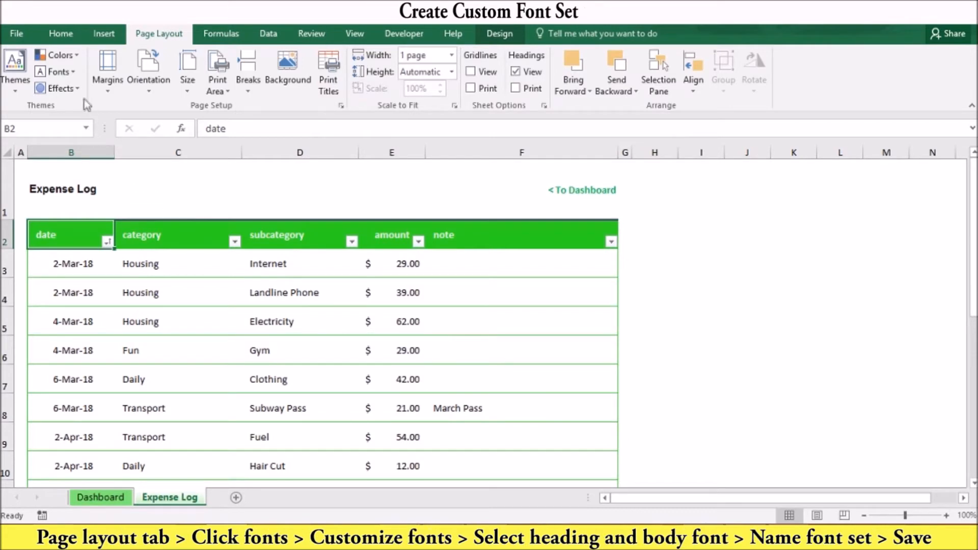
Create a theme font set named Custom 2 with CalabarFirewood as heading font and Brushmark as body font
{"action": "left_click", "coordinate": [72, 74]}
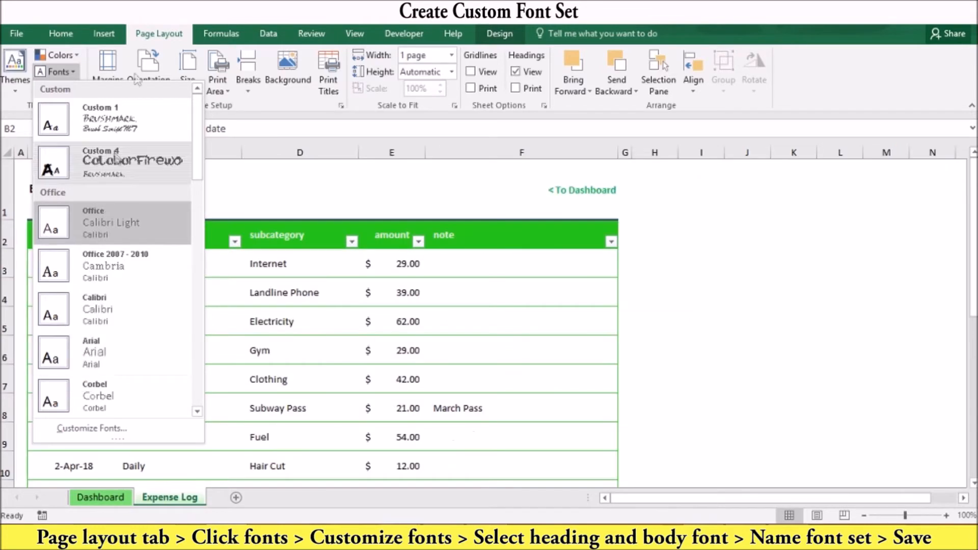
{"action": "left_click", "coordinate": [154, 36]}
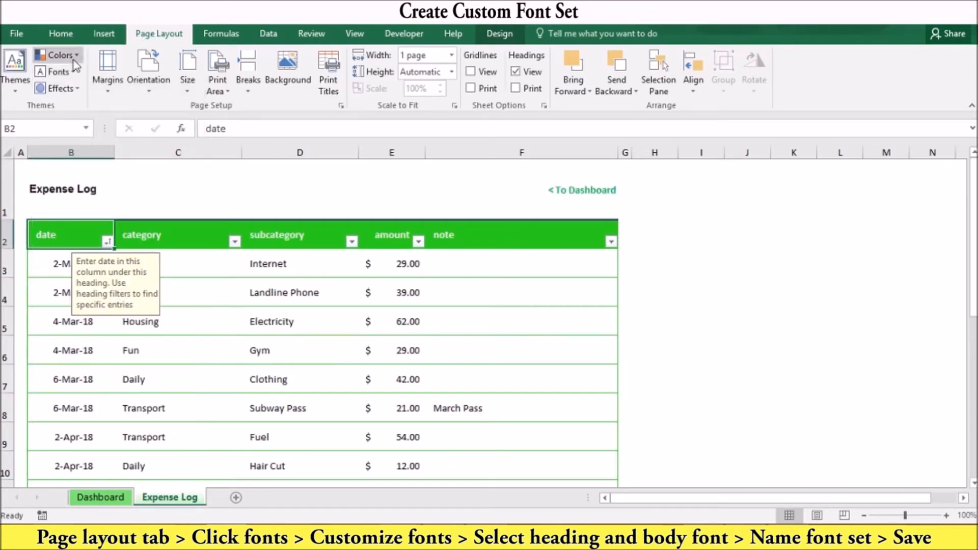
{"action": "left_click", "coordinate": [69, 73]}
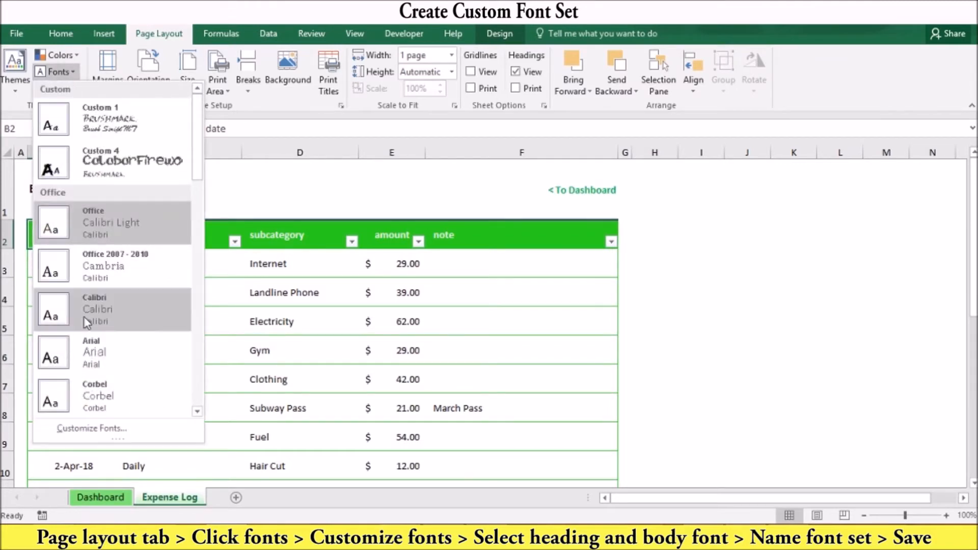
{"action": "left_click", "coordinate": [84, 430]}
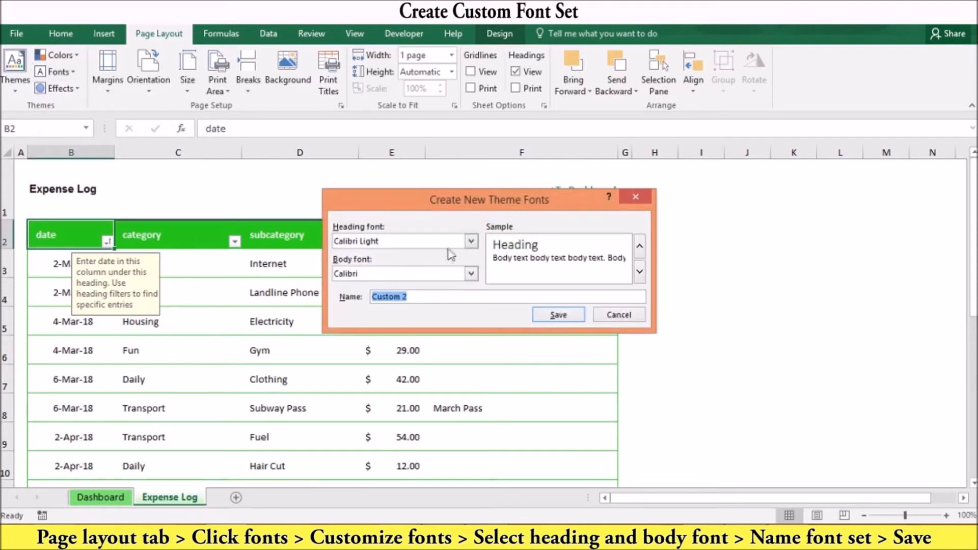
{"action": "left_click", "coordinate": [471, 243]}
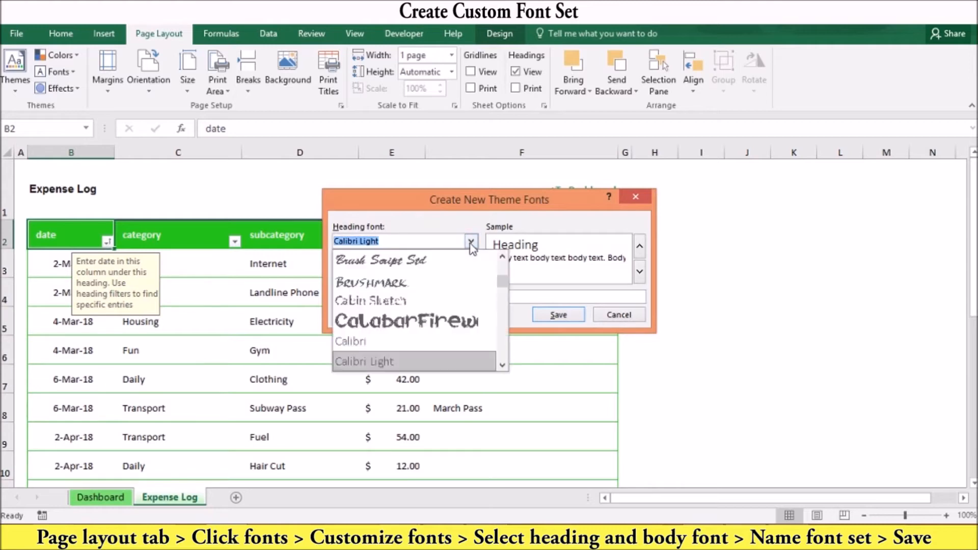
{"action": "left_click", "coordinate": [422, 320]}
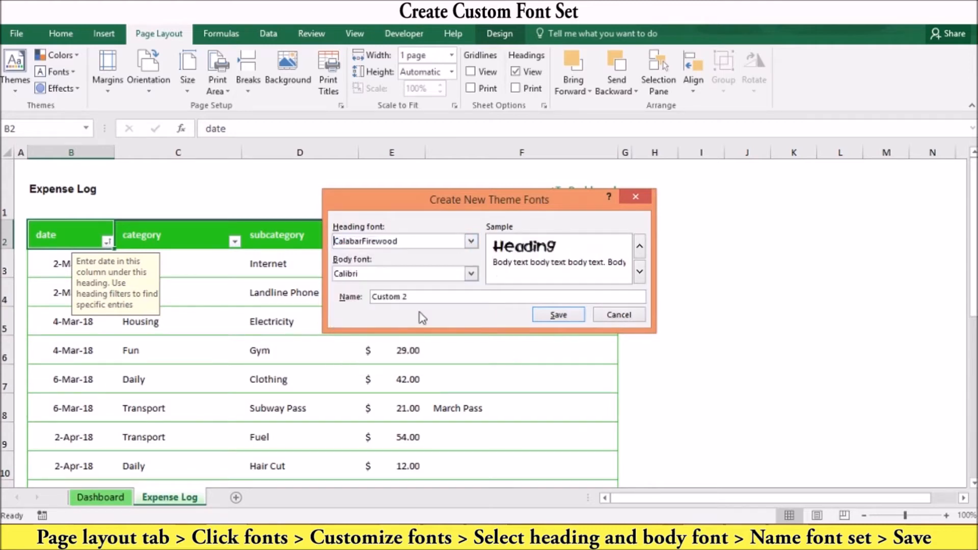
{"action": "left_click", "coordinate": [471, 275]}
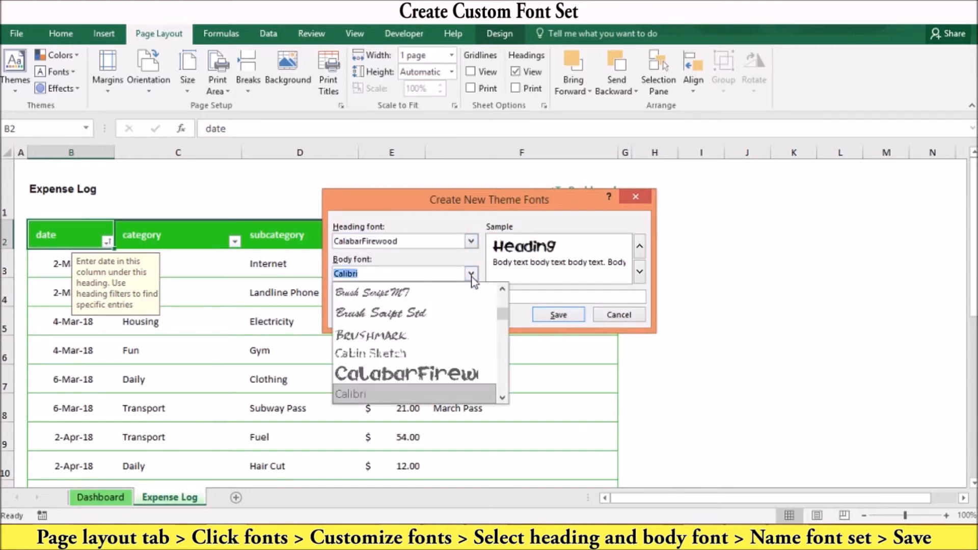
{"action": "left_click", "coordinate": [427, 334]}
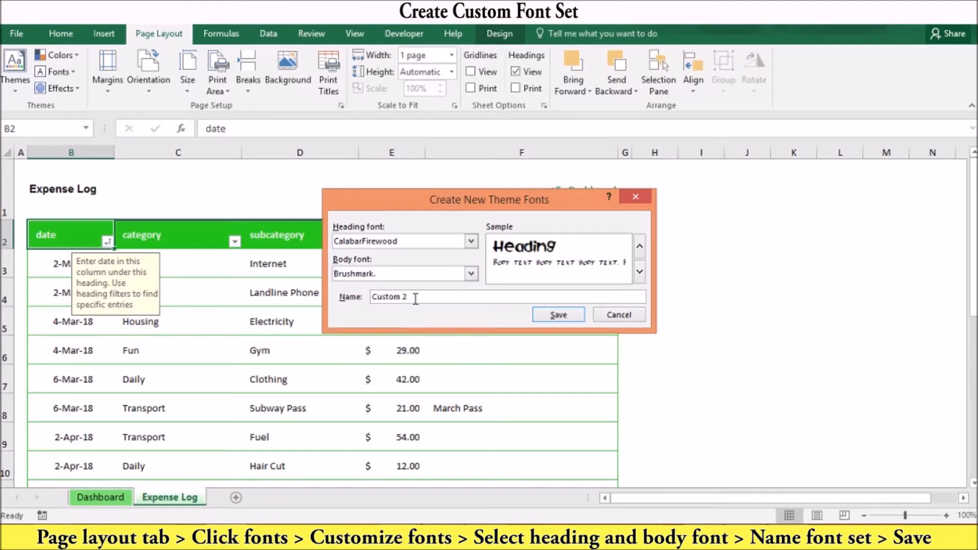
{"action": "left_click_drag", "start_coordinate": [415, 298], "coordinate": [367, 302]}
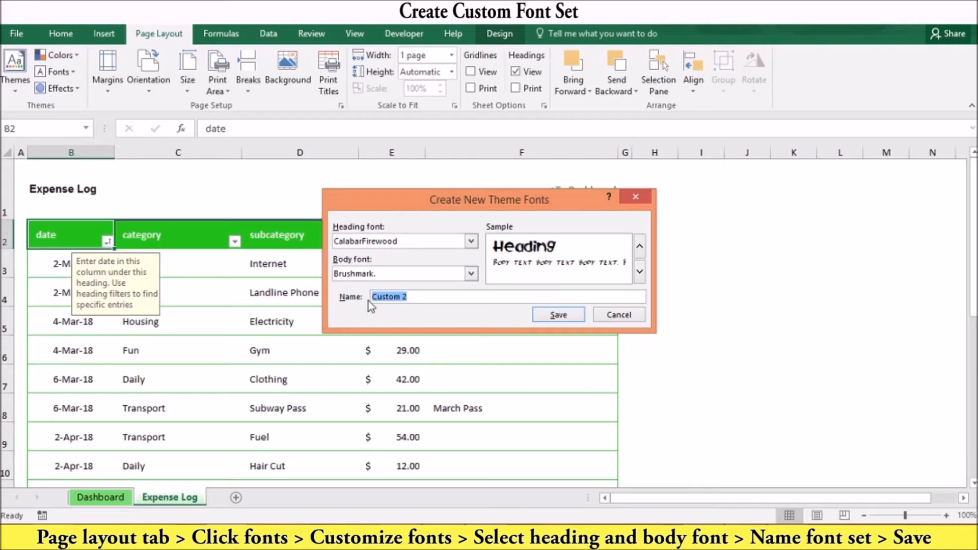
{"action": "left_click", "coordinate": [558, 316]}
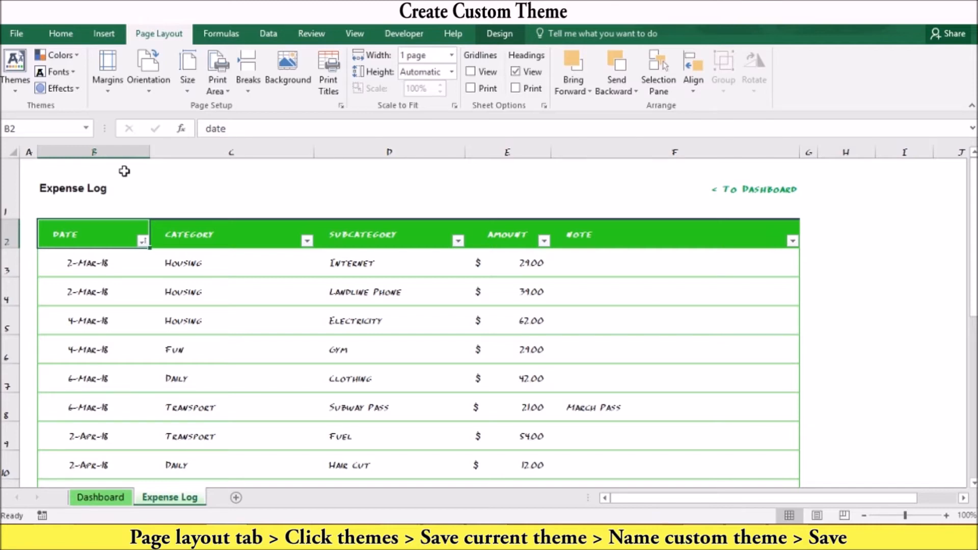
Save the current theme as Theme1.thmx in the Document Themes folder and reopen the theme gallery
{"action": "left_click", "coordinate": [18, 97]}
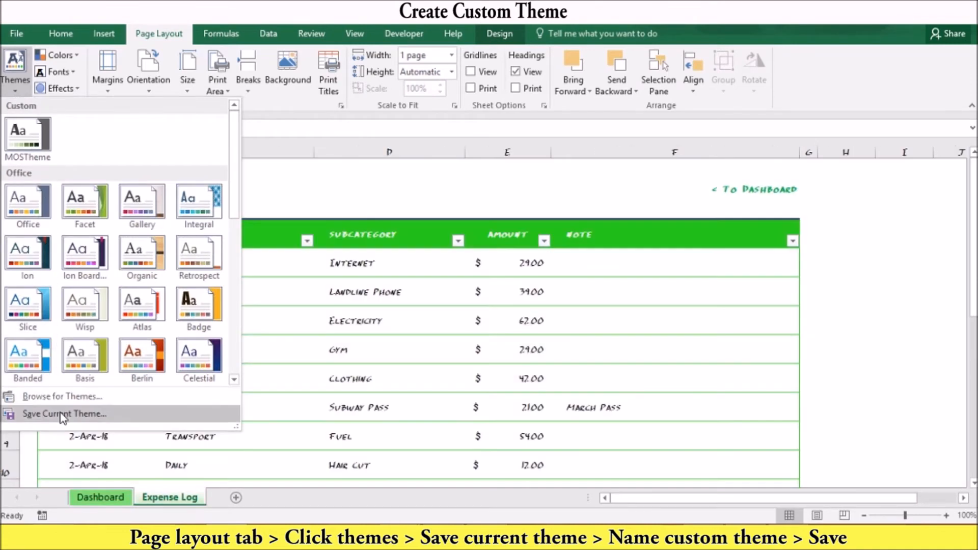
{"action": "left_click", "coordinate": [62, 415]}
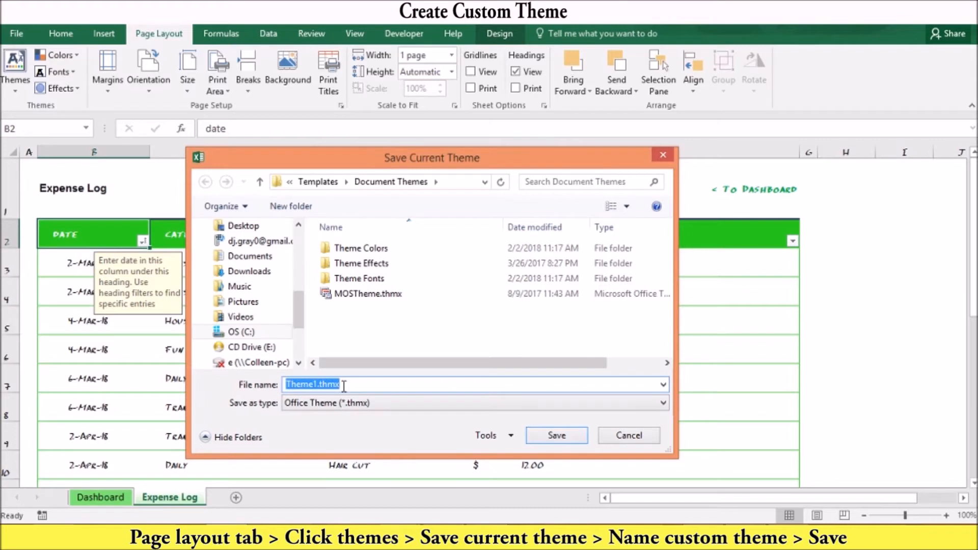
{"action": "left_click", "coordinate": [542, 437]}
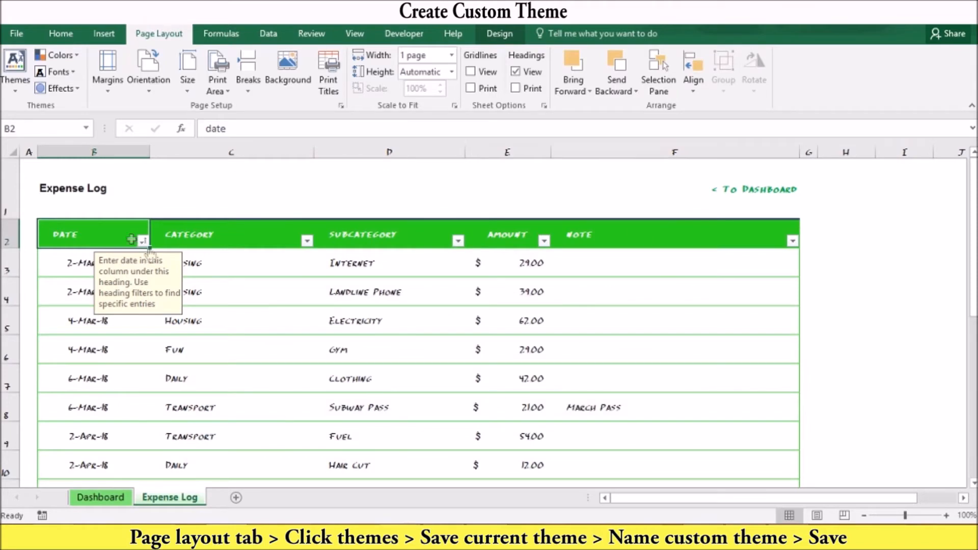
{"action": "left_click", "coordinate": [15, 69]}
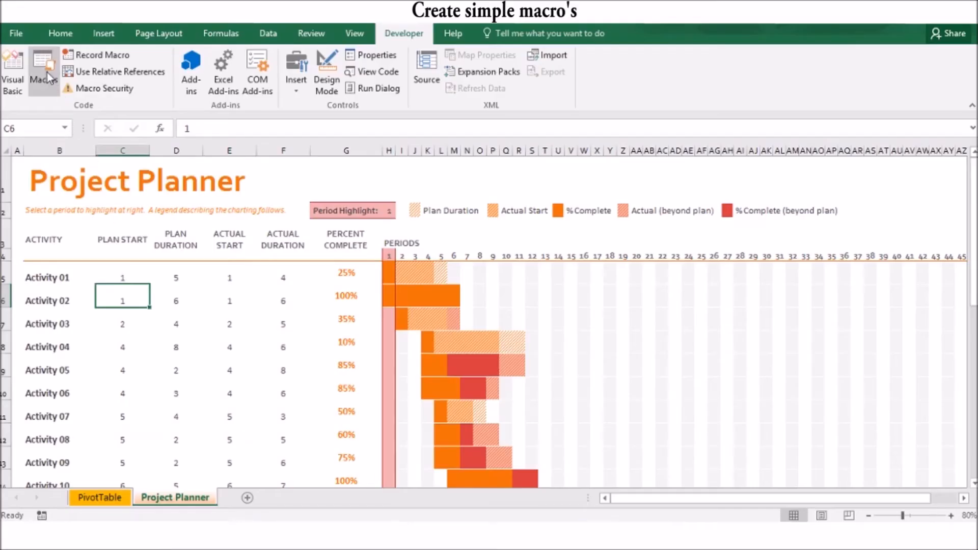
Examine the code of the ResetNumbers macro from the personal macro workbook and run it on the Project Planner sheet
{"action": "left_click", "coordinate": [46, 73]}
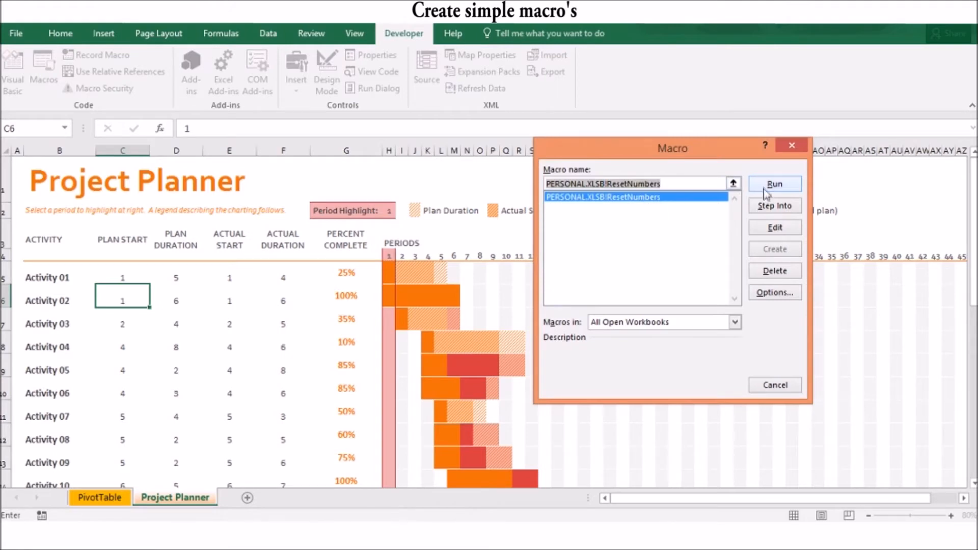
{"action": "left_click", "coordinate": [792, 145]}
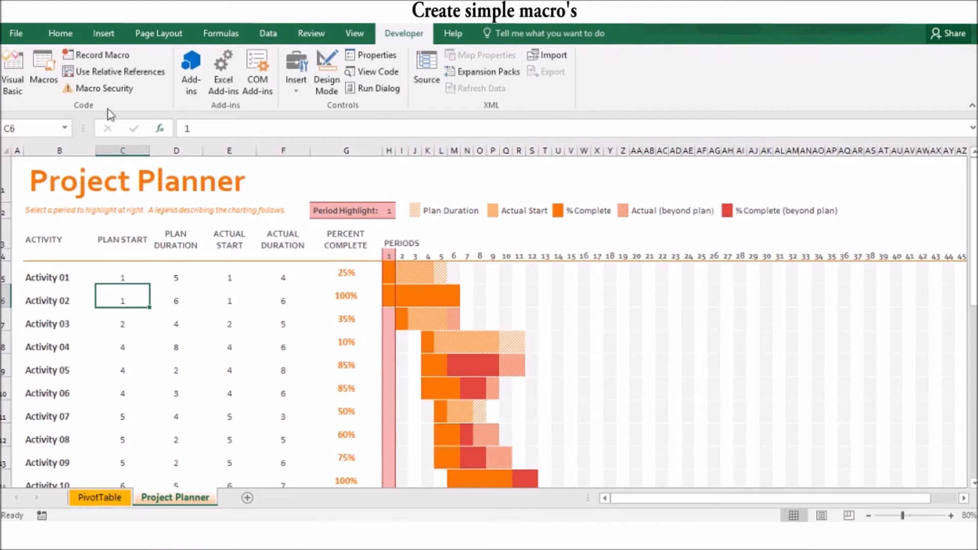
{"action": "left_click", "coordinate": [12, 72]}
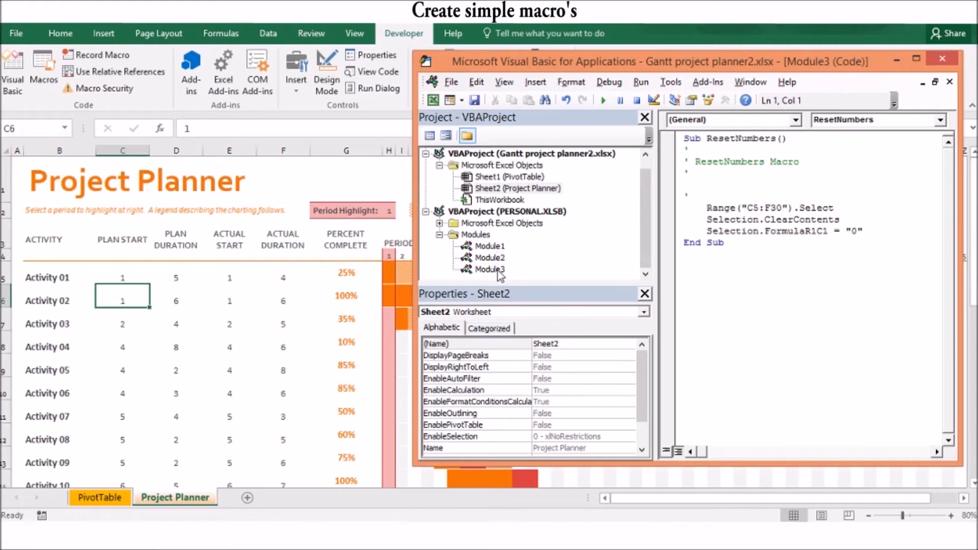
{"action": "left_click", "coordinate": [942, 58]}
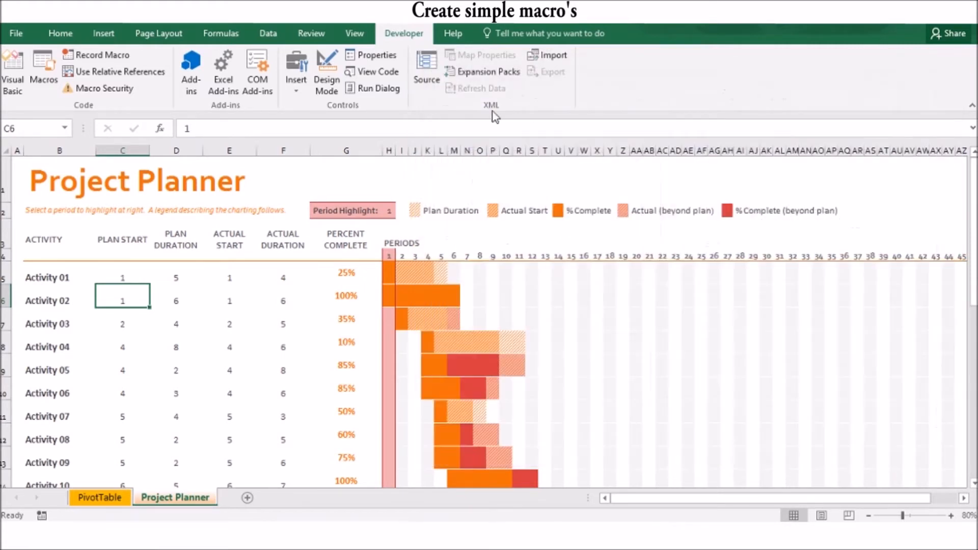
{"action": "left_click", "coordinate": [42, 71]}
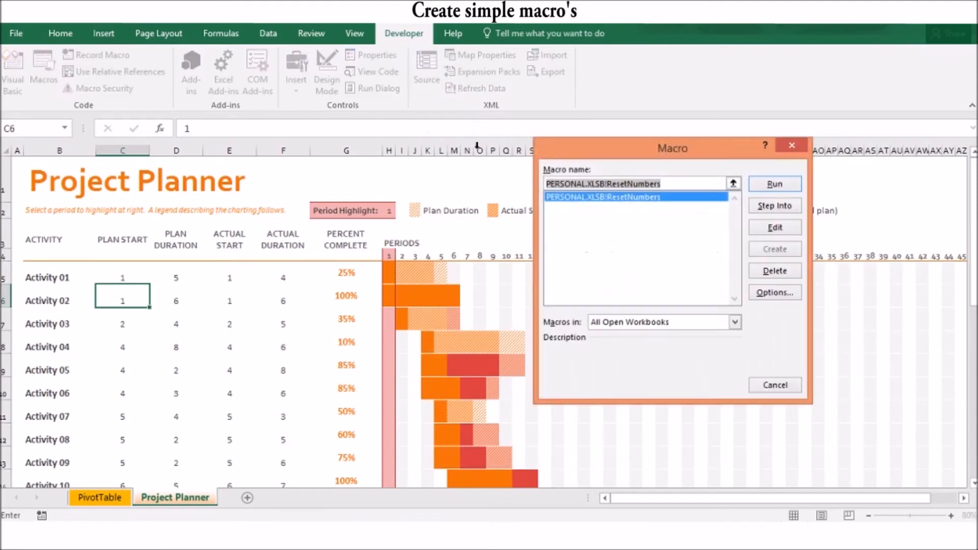
{"action": "left_click", "coordinate": [769, 185]}
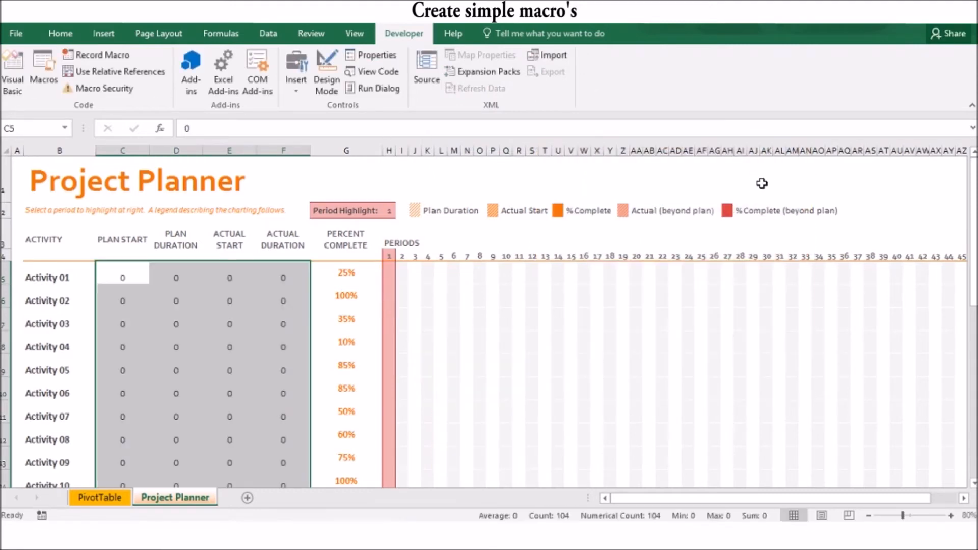
{"action": "left_click", "coordinate": [139, 295]}
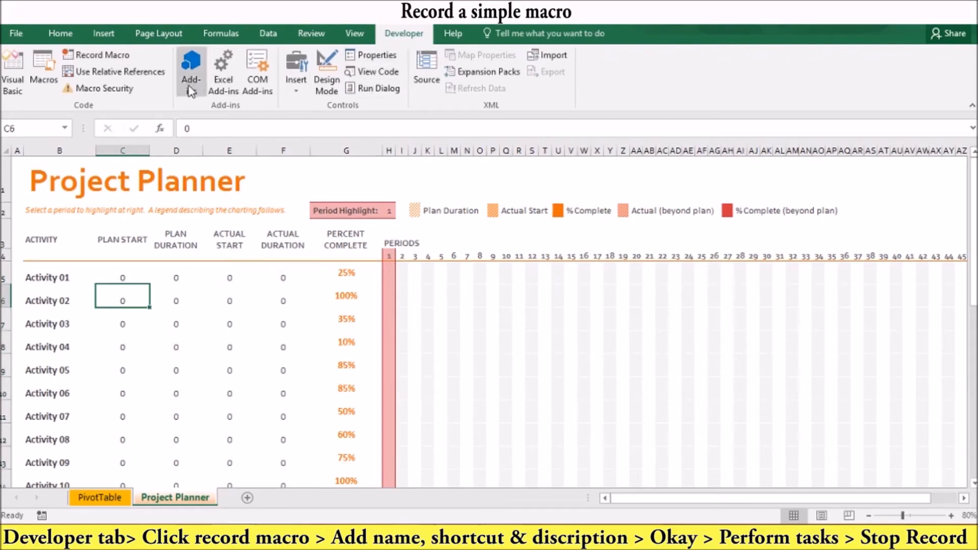
Start recording a macro named GreenFont, stored in the Personal Macro Workbook, without a shortcut key or description
{"action": "left_click", "coordinate": [100, 57]}
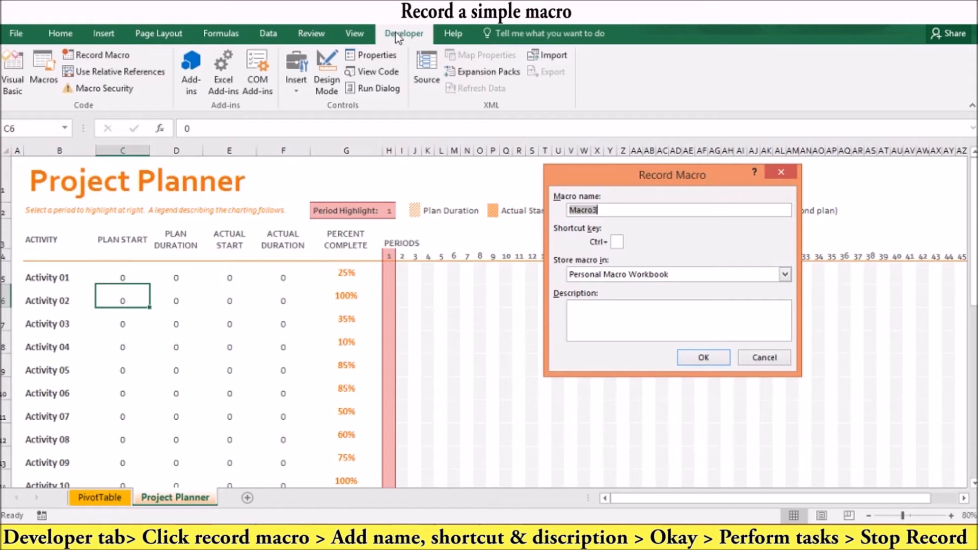
{"action": "left_click_drag", "start_coordinate": [616, 175], "coordinate": [485, 189]}
{"action": "key", "text": "BackSpace"}
{"action": "type", "text": "Gree"}
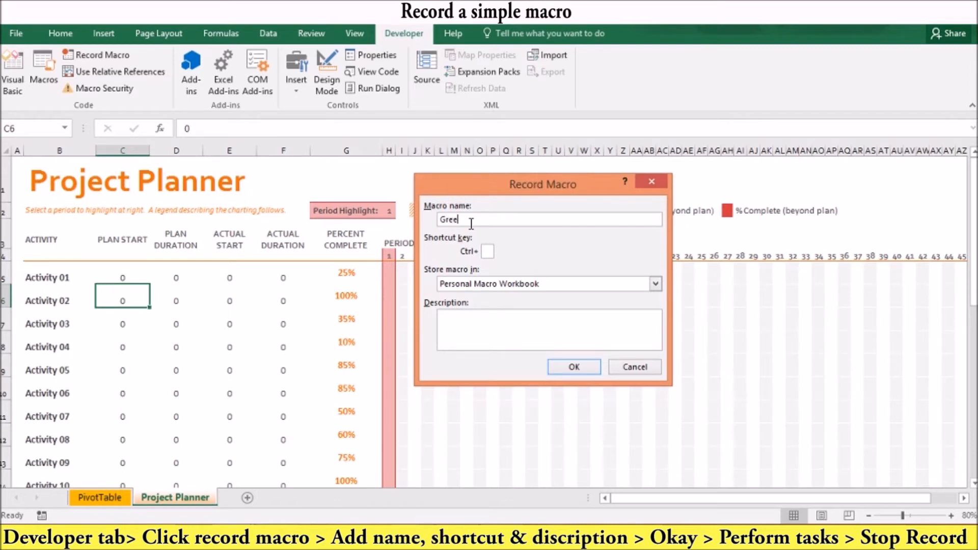
{"action": "type", "text": "nFont"}
{"action": "left_click", "coordinate": [655, 285]}
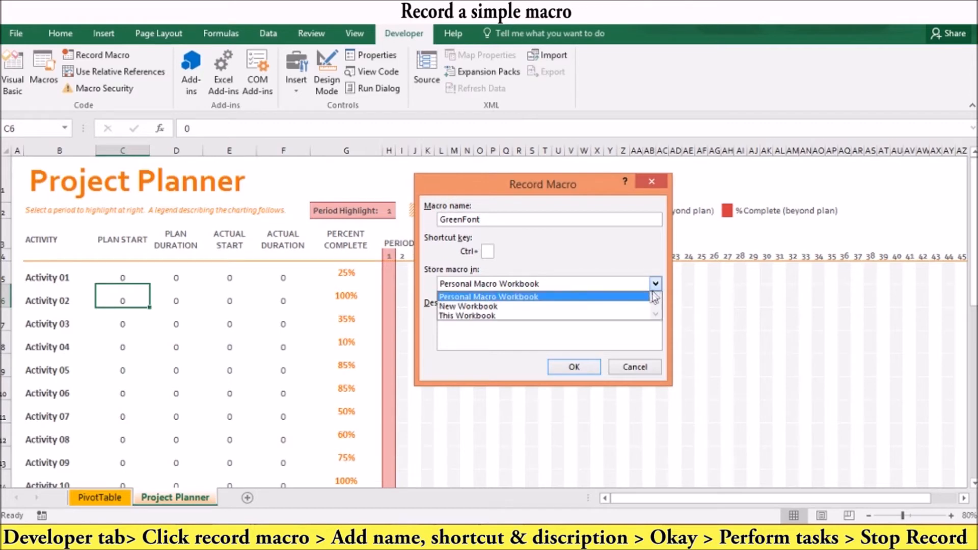
{"action": "left_click", "coordinate": [580, 317]}
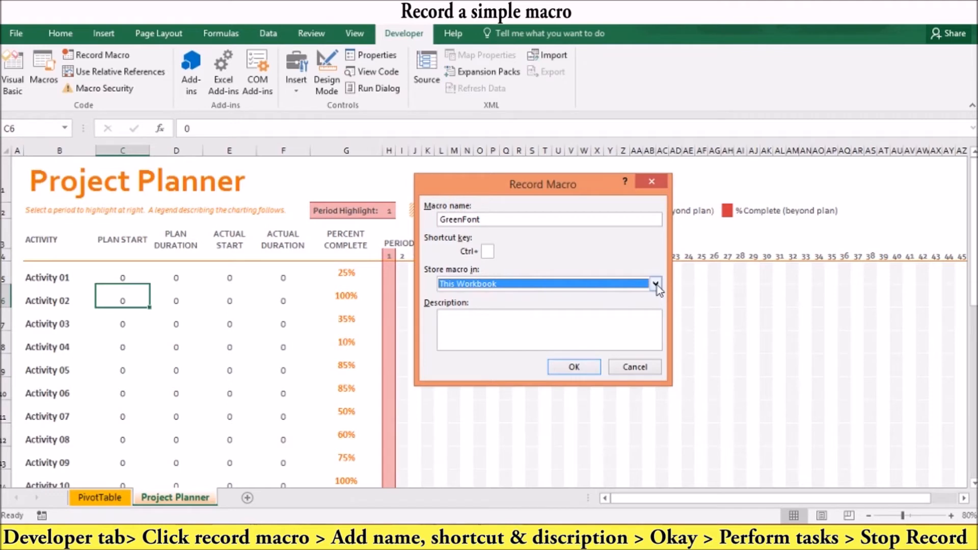
{"action": "left_click", "coordinate": [655, 285]}
{"action": "left_click", "coordinate": [569, 298]}
{"action": "left_click", "coordinate": [566, 369]}
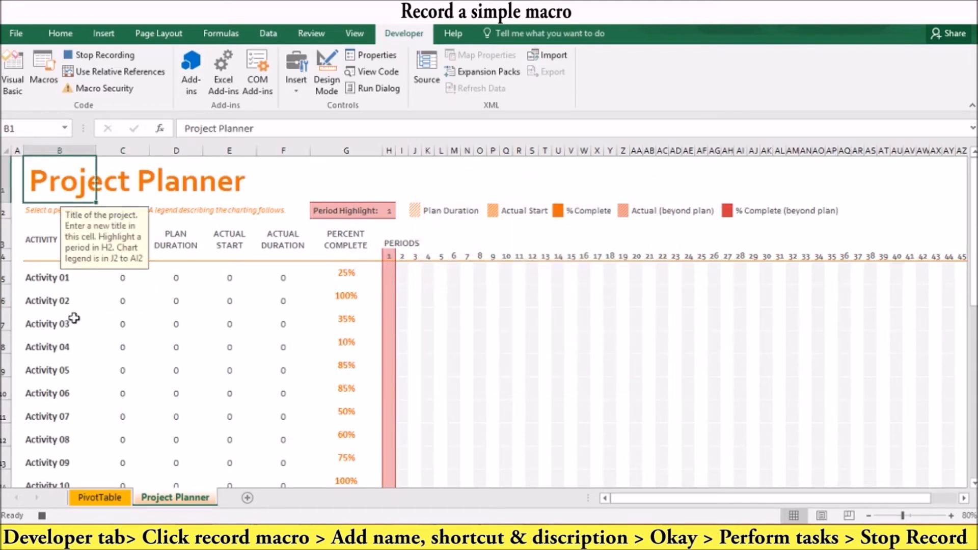
Format the Project Planner title in cell B1 with the Calibri font and green font color
{"action": "left_click", "coordinate": [118, 303]}
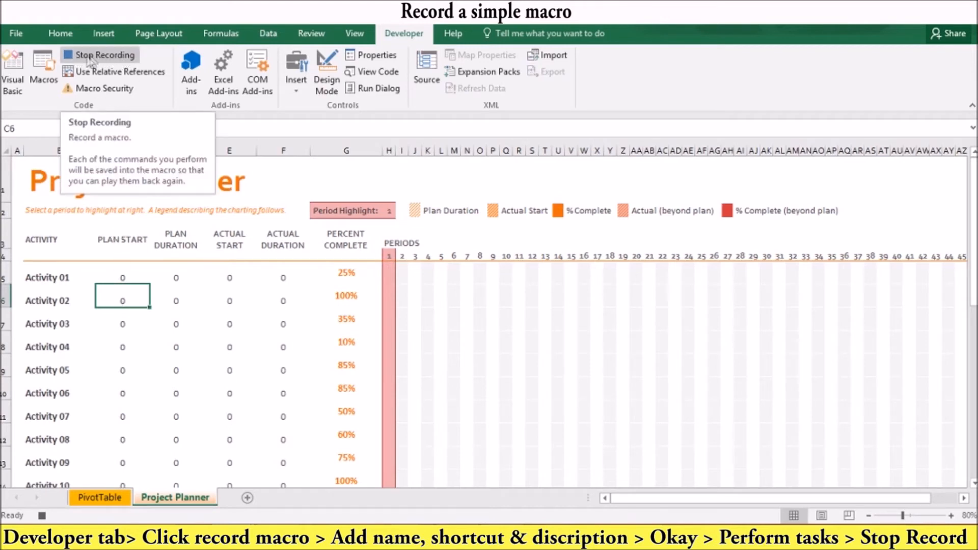
{"action": "left_click", "coordinate": [58, 34]}
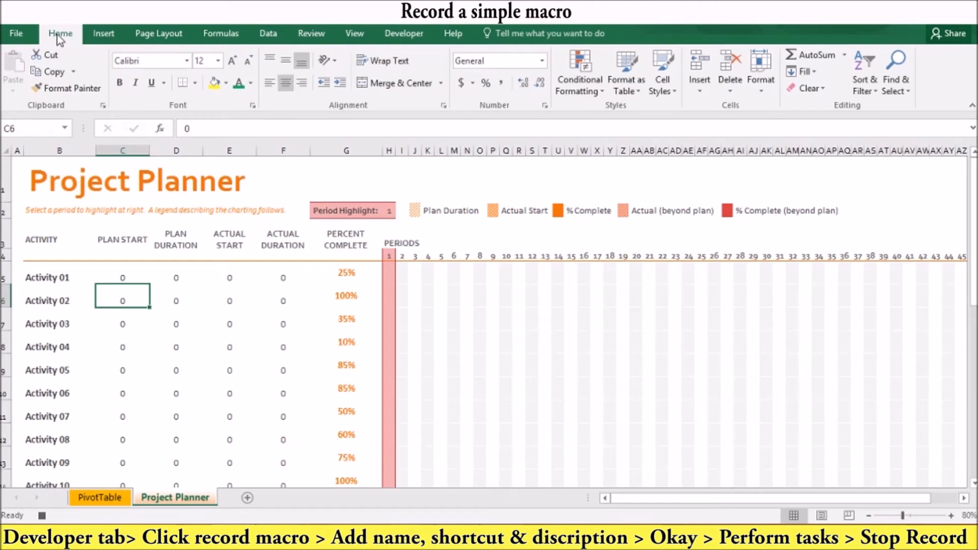
{"action": "left_click", "coordinate": [53, 185]}
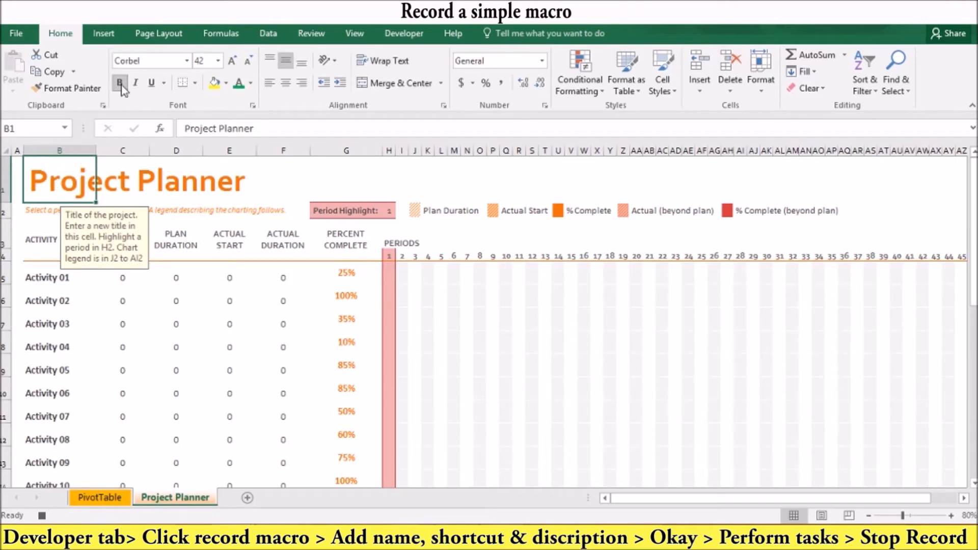
{"action": "left_click", "coordinate": [186, 61]}
{"action": "type", "text": "C"}
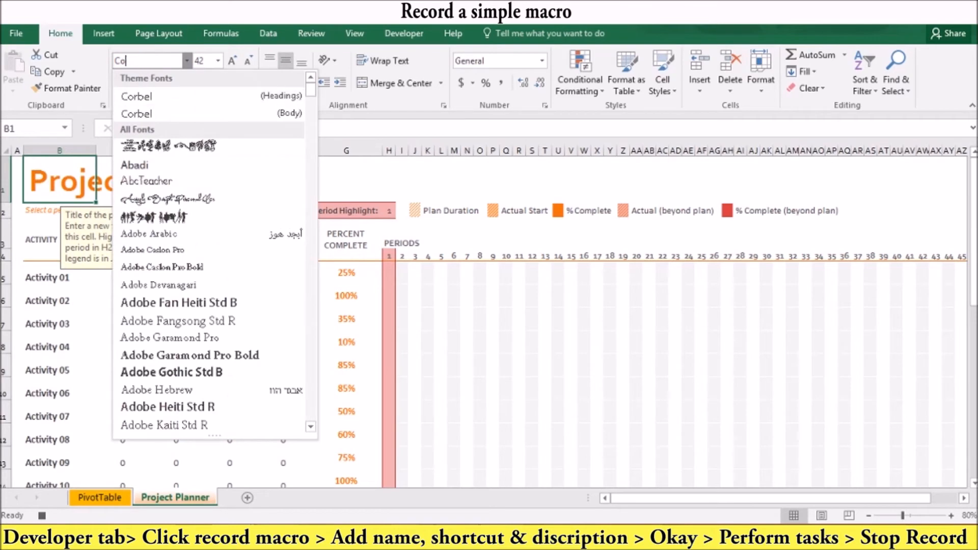
{"action": "type", "text": "alibri"}
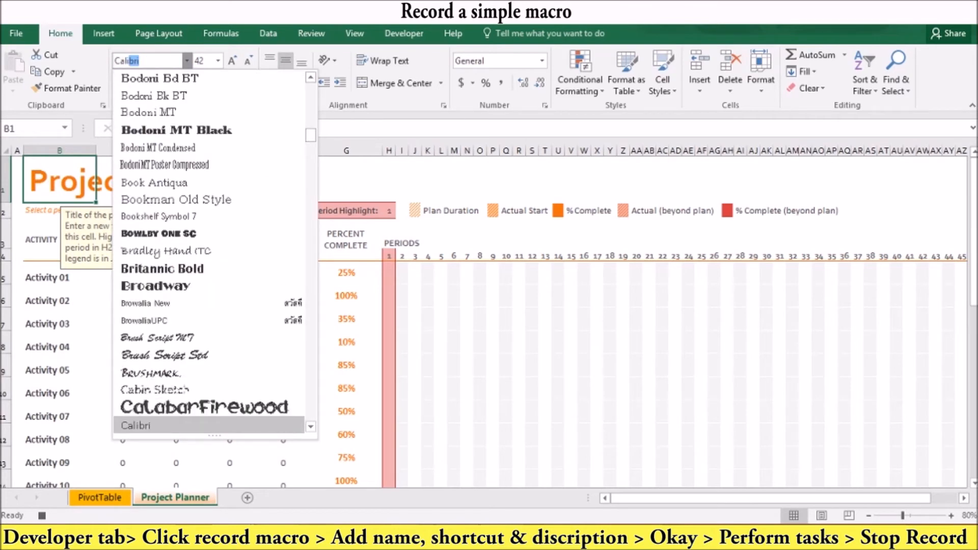
{"action": "key", "text": "Return"}
{"action": "left_click", "coordinate": [238, 84]}
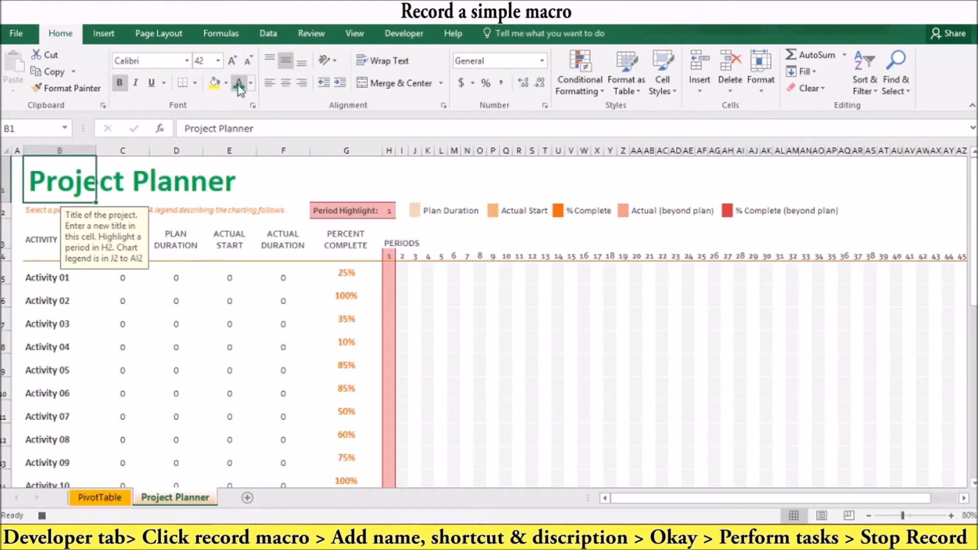
Stop the macro recording and select cell C6
{"action": "left_click", "coordinate": [400, 36]}
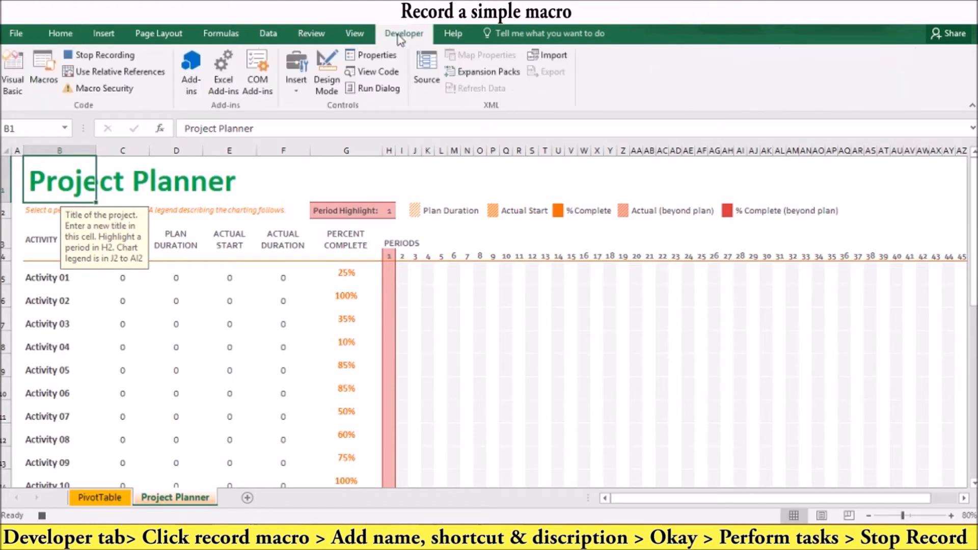
{"action": "left_click", "coordinate": [98, 57]}
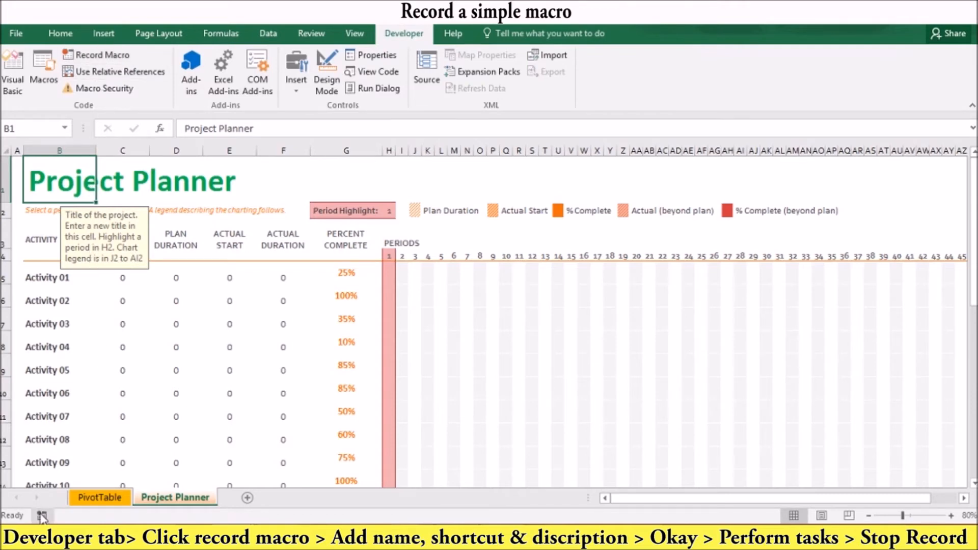
{"action": "left_click", "coordinate": [130, 297]}
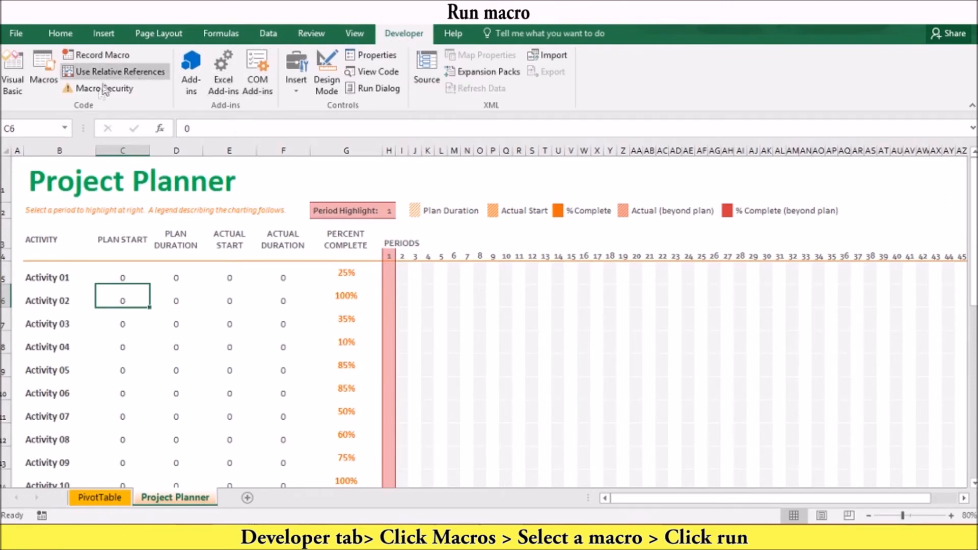
Run the OrangeFont macro from PERSONAL.XLSB on the Project Planner sheet
{"action": "left_click", "coordinate": [44, 74]}
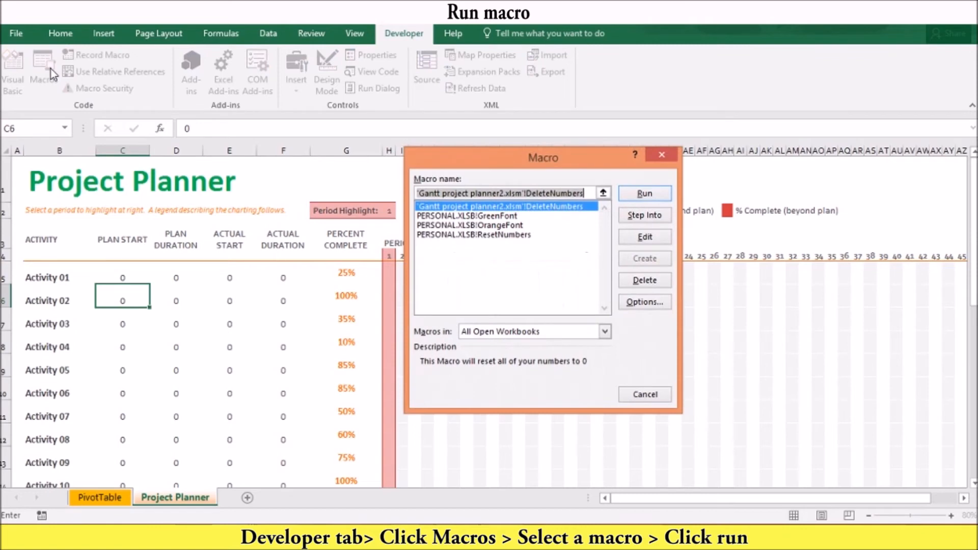
{"action": "left_click", "coordinate": [487, 227]}
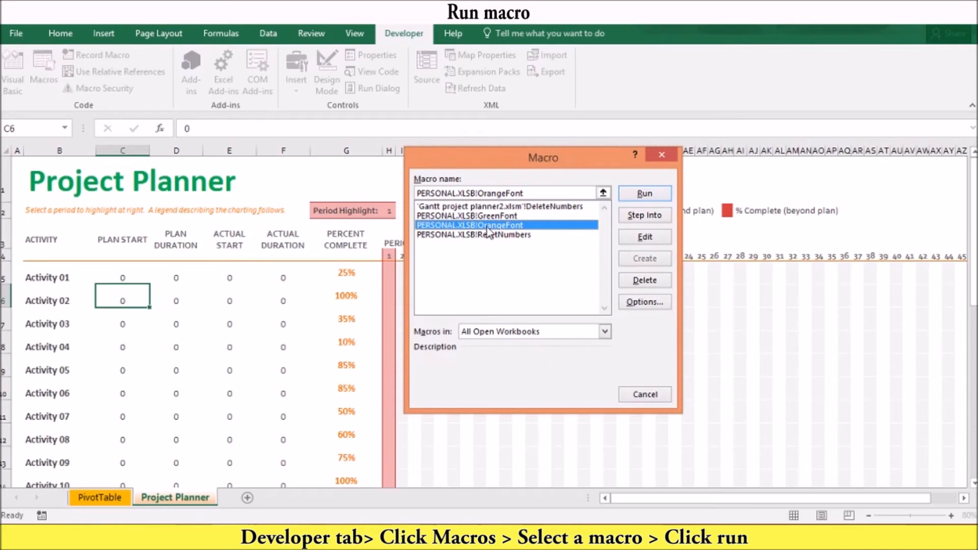
{"action": "left_click", "coordinate": [645, 195]}
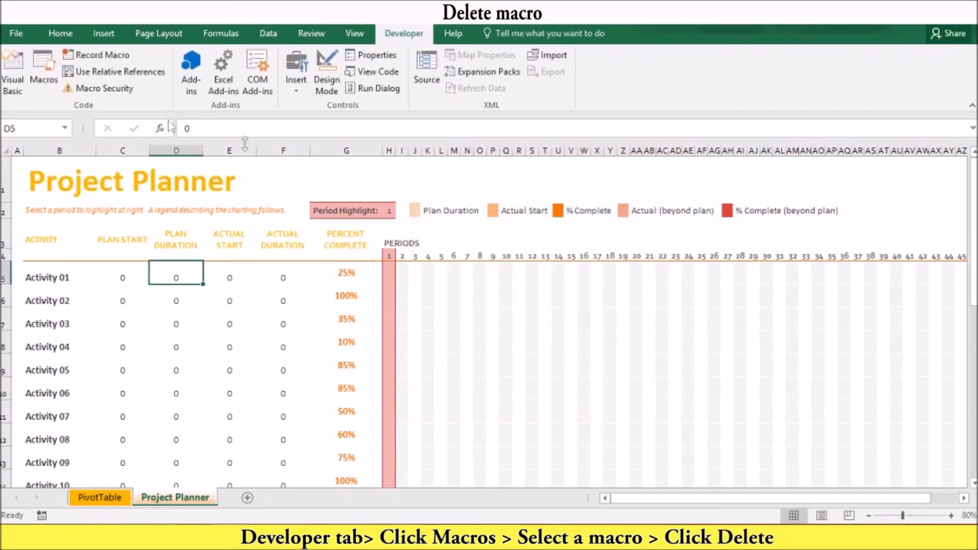
Delete the DeleteNumbers macro from the Gantt project planner2.xlsm workbook
{"action": "left_click", "coordinate": [47, 71]}
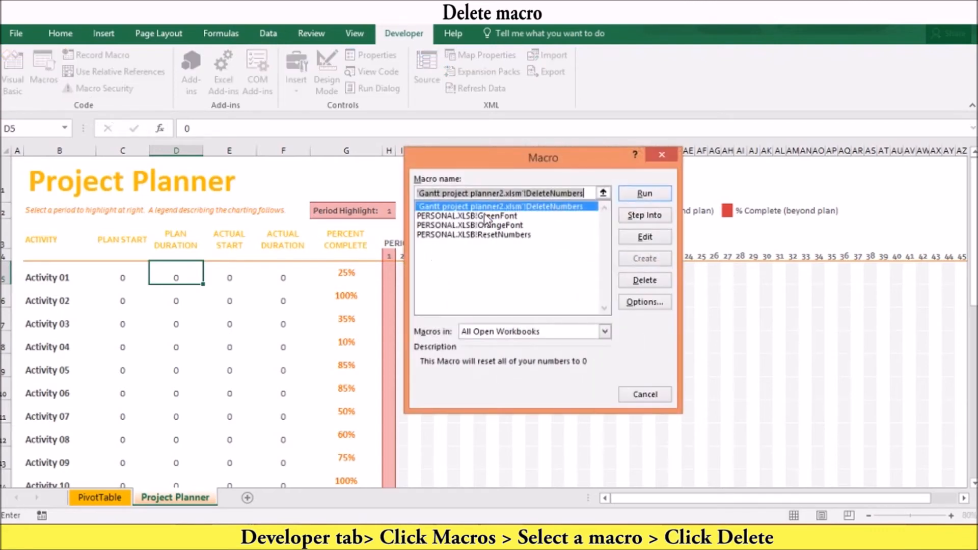
{"action": "left_click", "coordinate": [639, 283]}
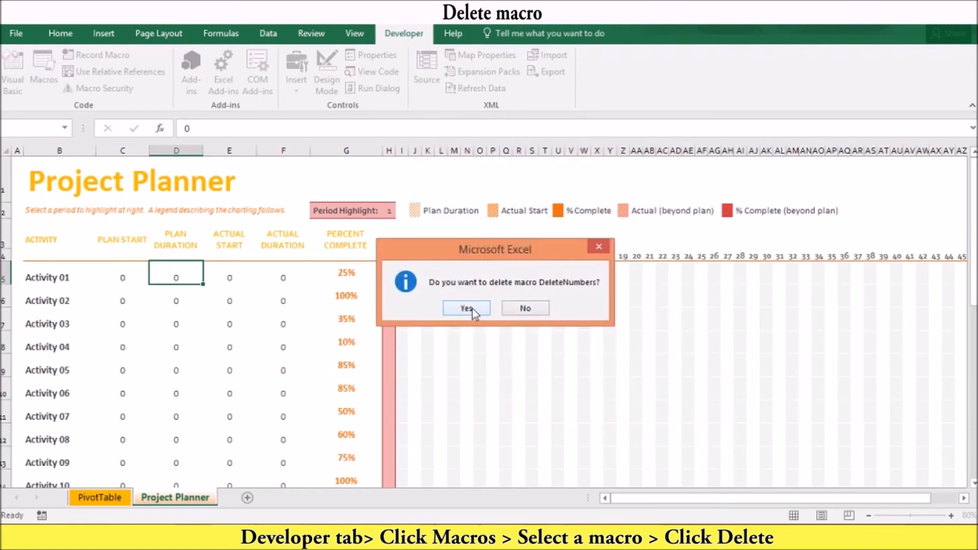
{"action": "left_click", "coordinate": [467, 308]}
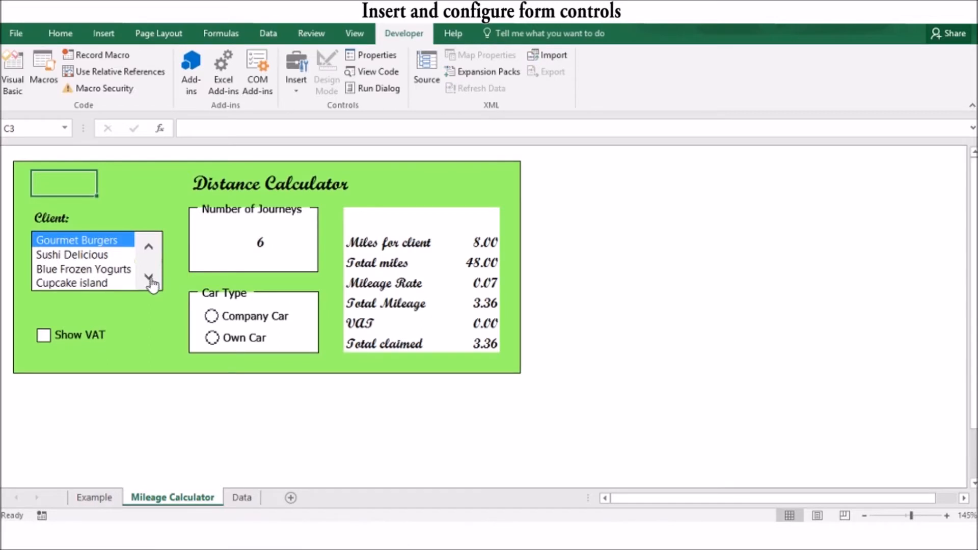
Enable Show VAT in the Distance Calculator, check its linked values on the Data sheet, and return to the Mileage Calculator sheet
{"action": "left_click", "coordinate": [150, 278]}
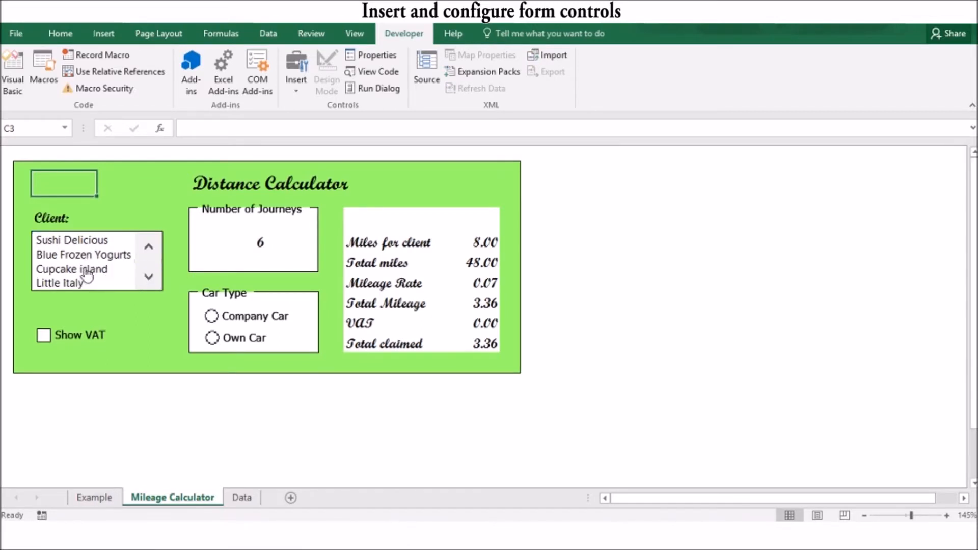
{"action": "left_click", "coordinate": [44, 336]}
{"action": "left_click", "coordinate": [242, 499]}
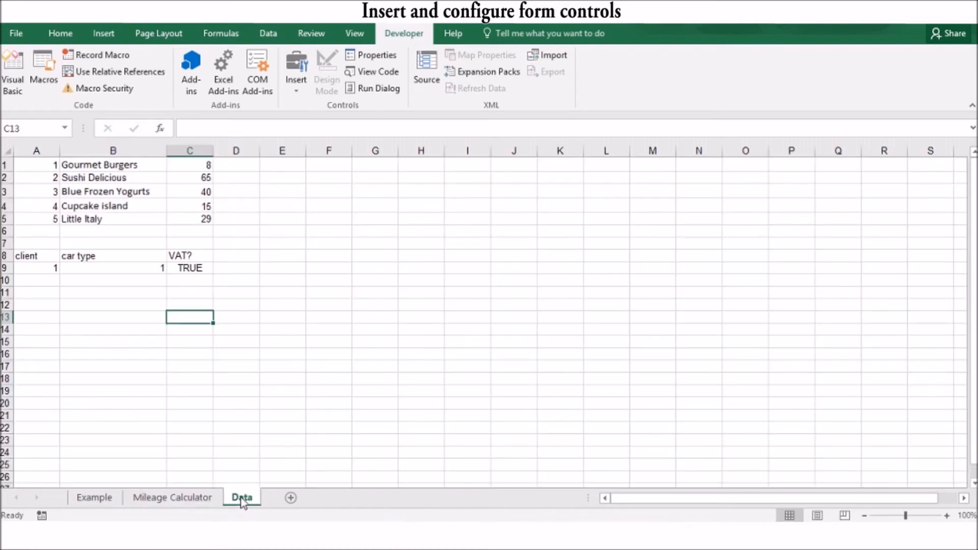
{"action": "left_click", "coordinate": [194, 500]}
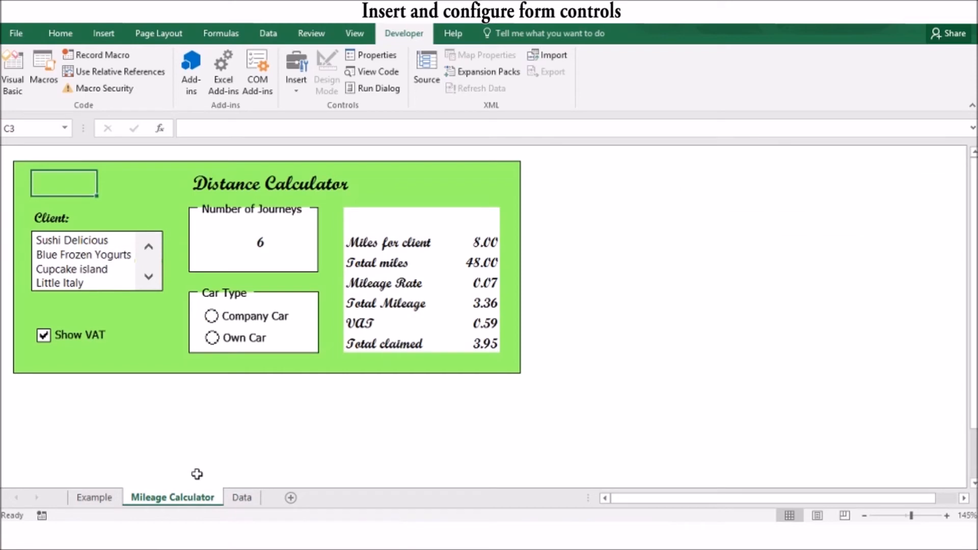
Insert a spin button form control inside the Number of Journeys box, beside the journey count
{"action": "left_click", "coordinate": [297, 91]}
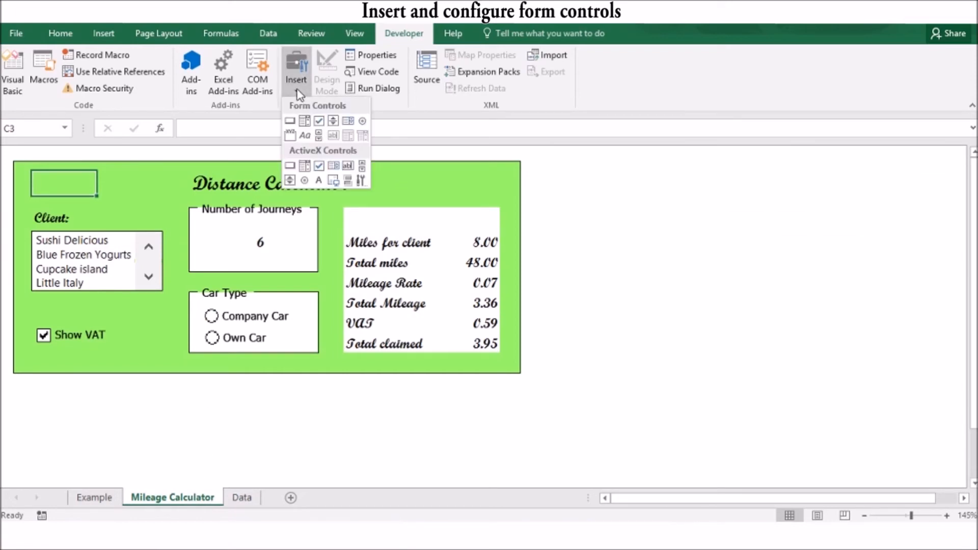
{"action": "left_click", "coordinate": [298, 94]}
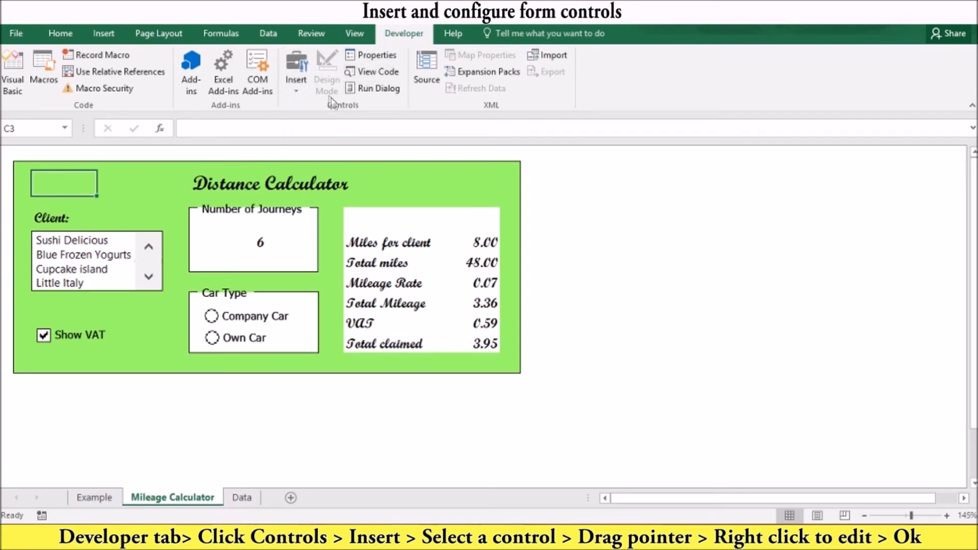
{"action": "left_click", "coordinate": [303, 83]}
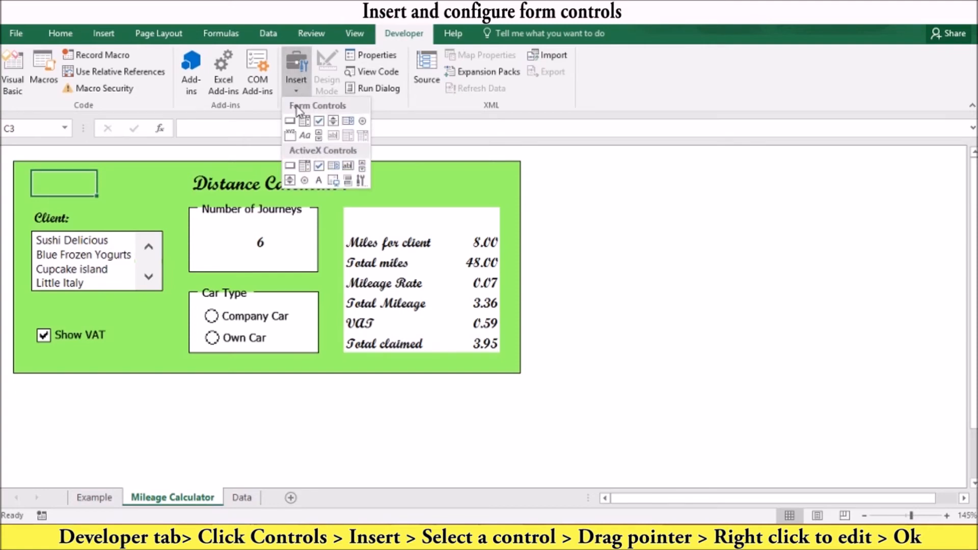
{"action": "left_click", "coordinate": [334, 121]}
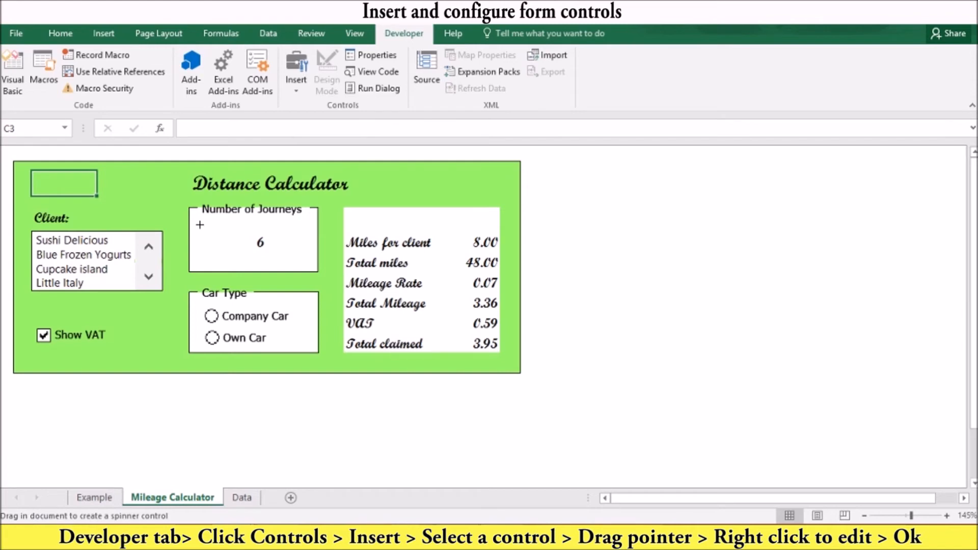
{"action": "left_click_drag", "start_coordinate": [200, 224], "coordinate": [236, 259]}
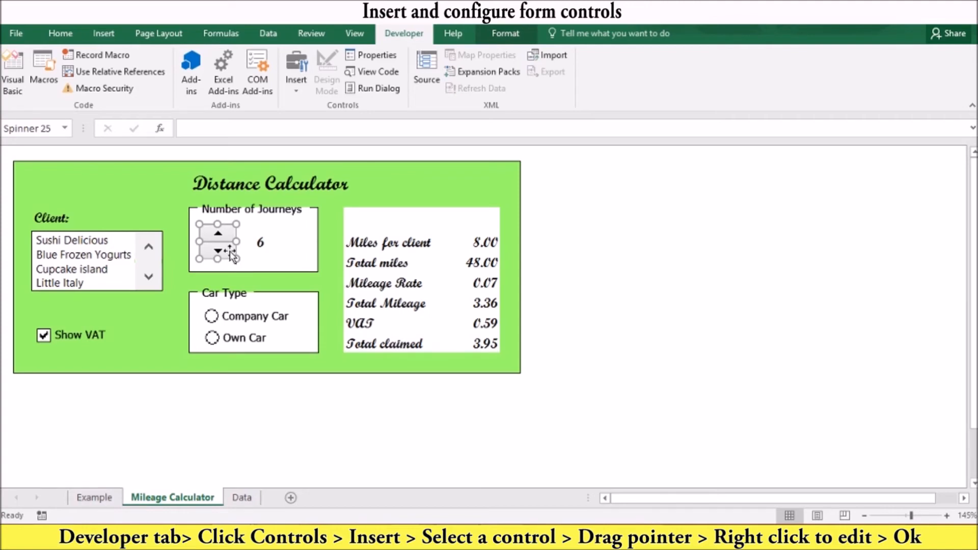
Set the spinner's current value to 8 and link it to cell $G$7, and deselect the control
{"action": "right_click", "coordinate": [232, 253]}
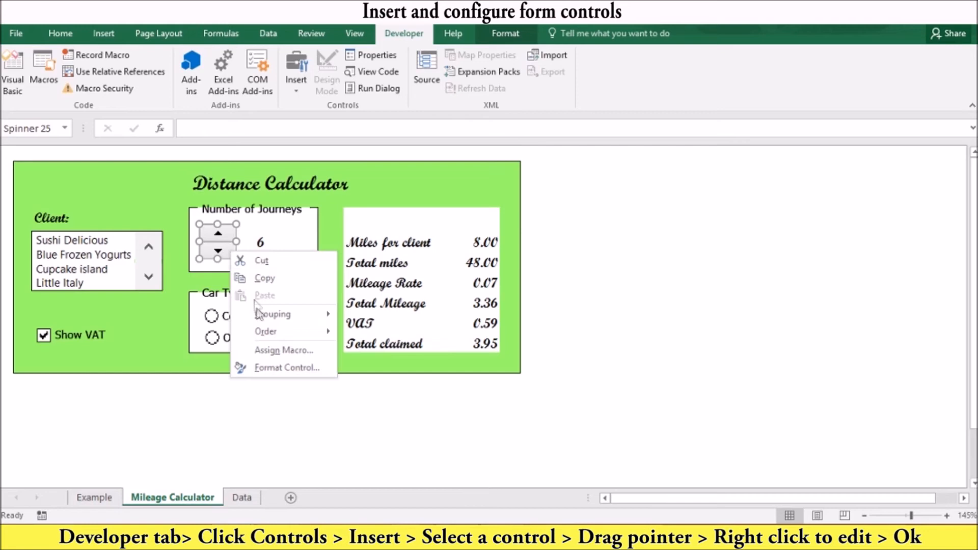
{"action": "left_click", "coordinate": [267, 367]}
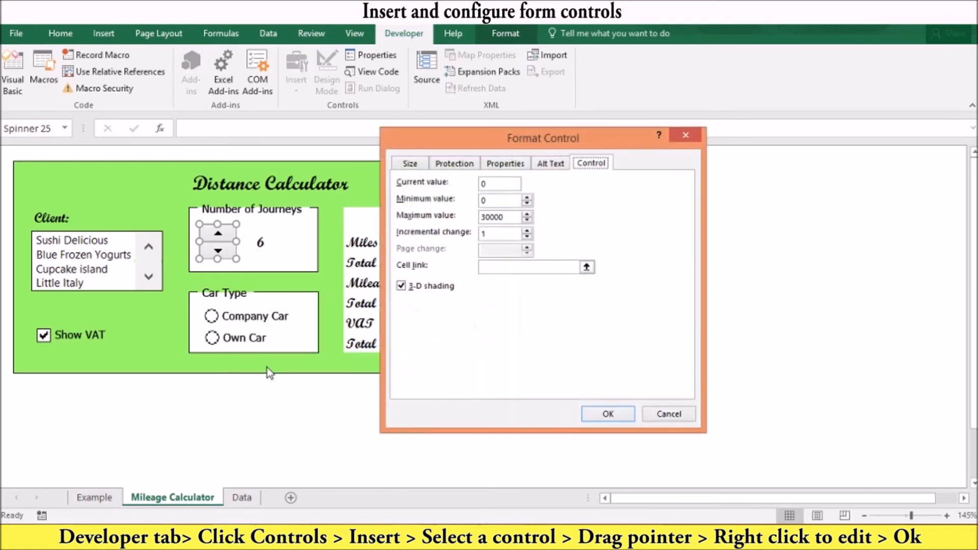
{"action": "left_click", "coordinate": [499, 184]}
{"action": "key", "text": "BackSpace"}
{"action": "type", "text": "8"}
{"action": "left_click", "coordinate": [490, 266]}
{"action": "left_click", "coordinate": [280, 244]}
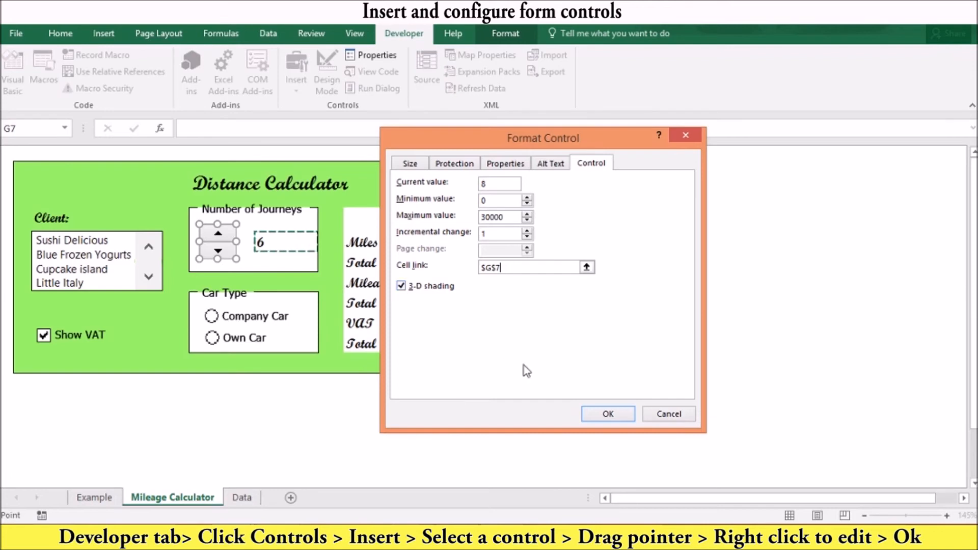
{"action": "left_click", "coordinate": [607, 412]}
{"action": "left_click", "coordinate": [263, 259]}
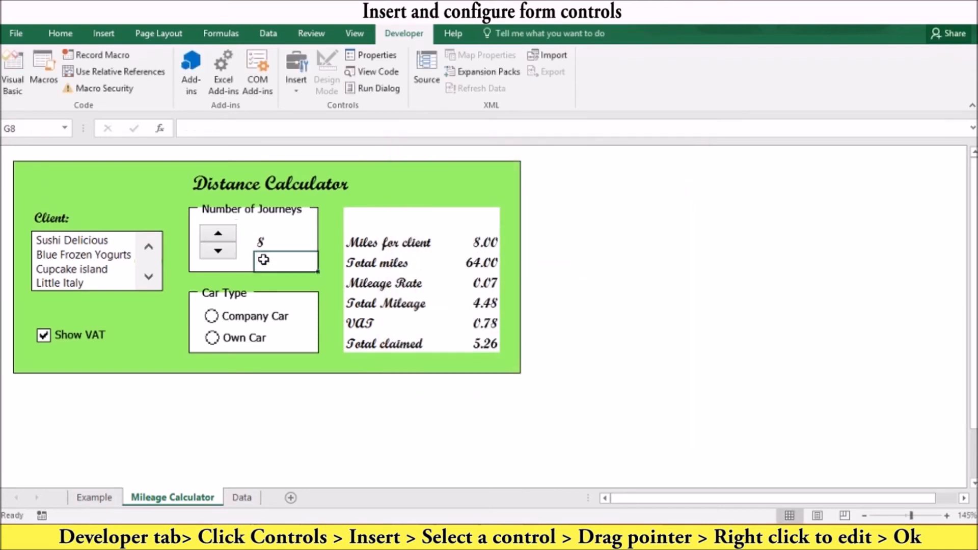
Lower the number of journeys to 6 with the spinner, and delete the spinner control
{"action": "left_click", "coordinate": [222, 252]}
{"action": "left_click", "coordinate": [222, 252]}
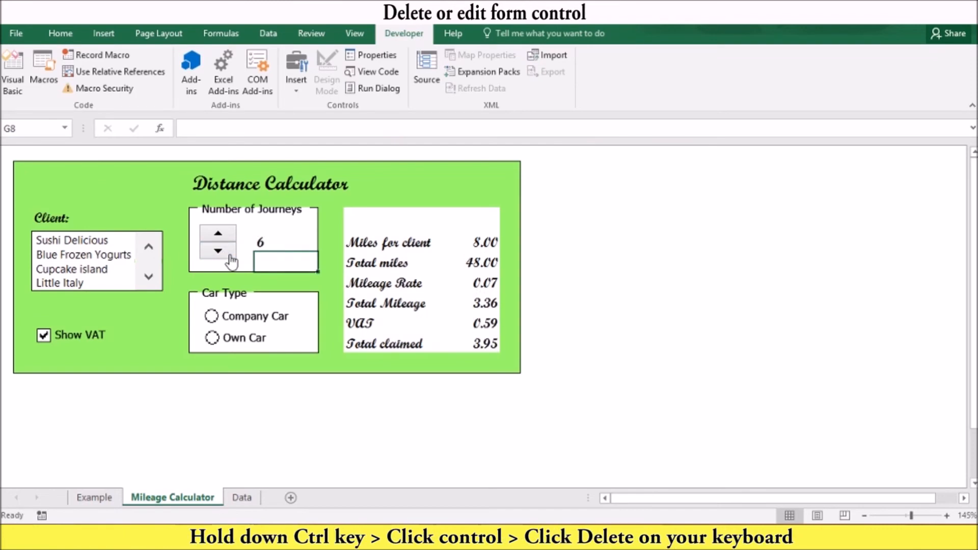
{"action": "left_click", "coordinate": [231, 259], "text": "ctrl"}
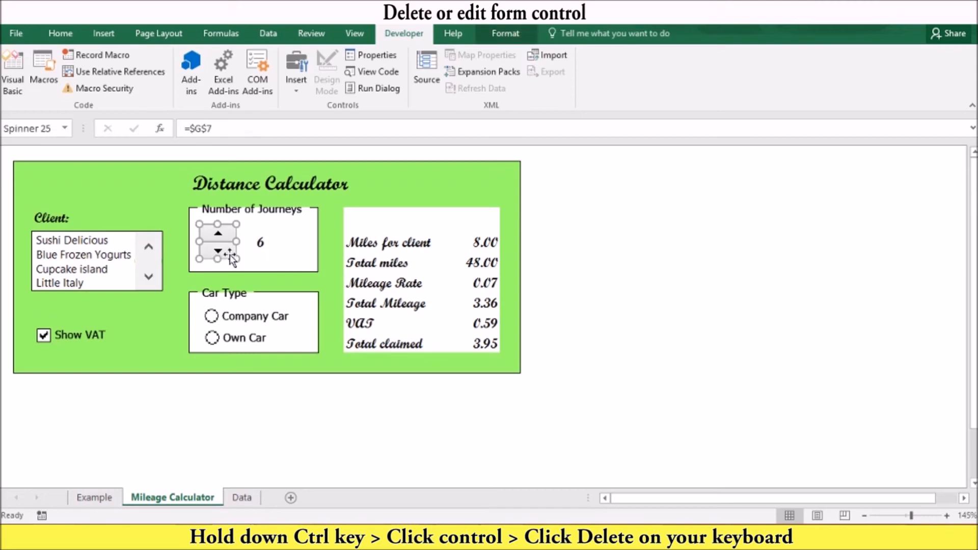
{"action": "key", "text": "Delete"}
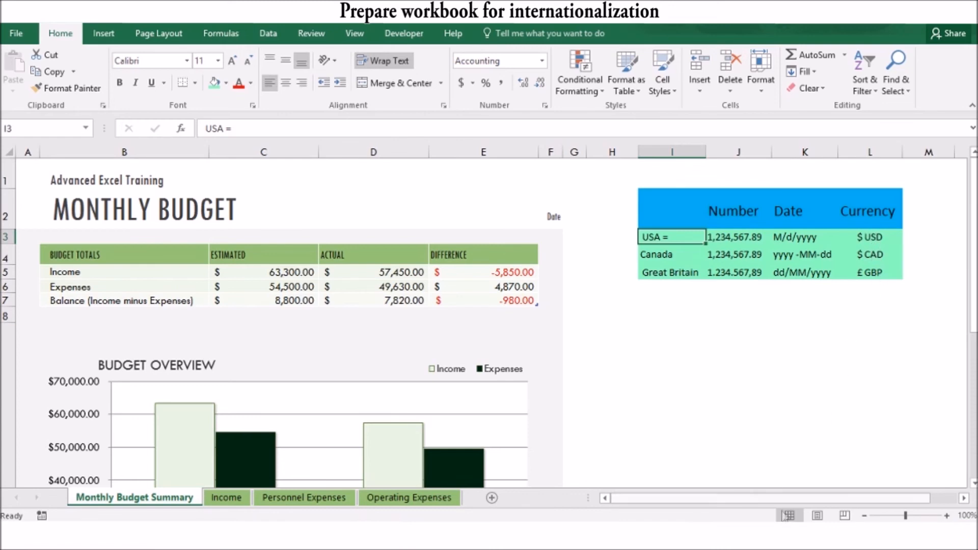
Change the Windows regional format from the Region settings to English (South Africa) and apply it
{"action": "left_click", "coordinate": [771, 539]}
{"action": "left_click_drag", "start_coordinate": [323, 66], "coordinate": [496, 86]}
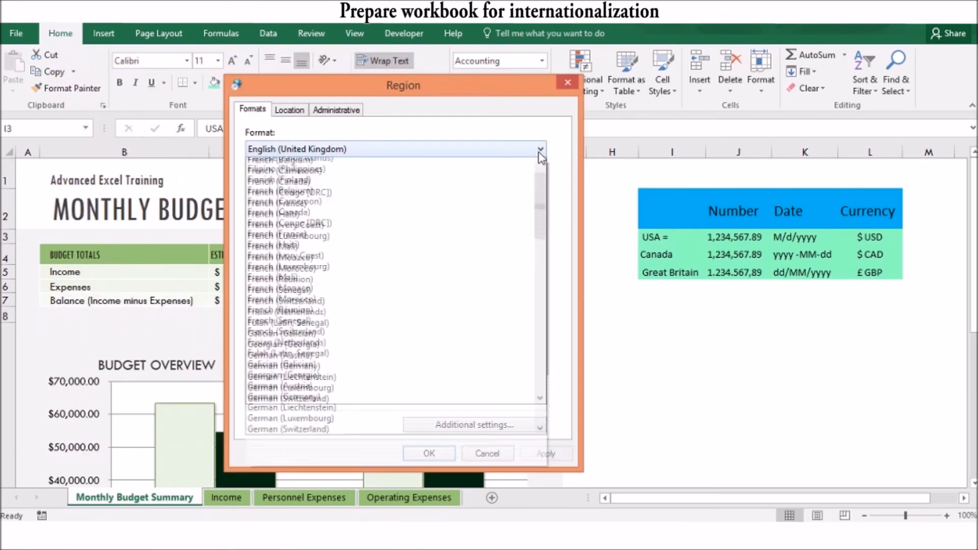
{"action": "left_click", "coordinate": [539, 152]}
{"action": "left_click", "coordinate": [540, 164]}
{"action": "left_click", "coordinate": [539, 164]}
{"action": "left_click", "coordinate": [540, 164]}
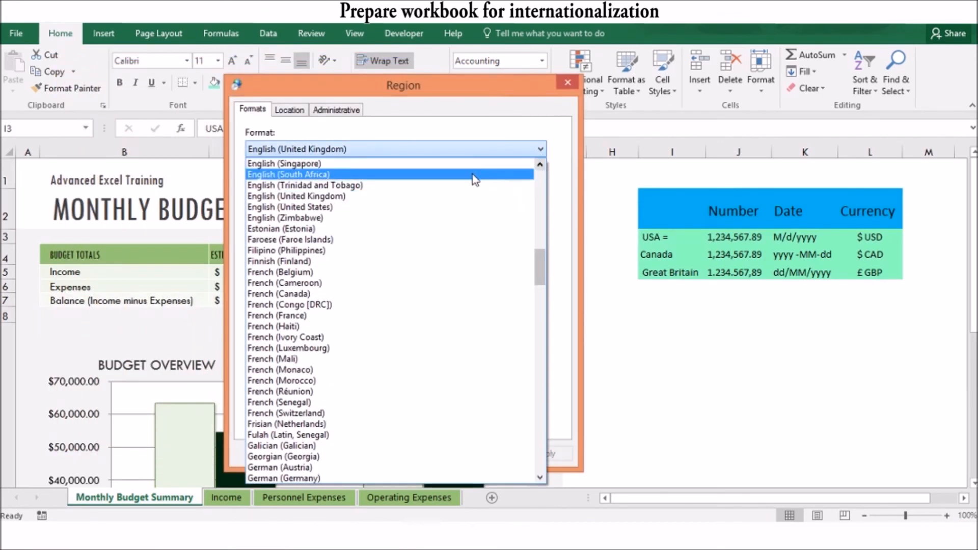
{"action": "left_click", "coordinate": [456, 173]}
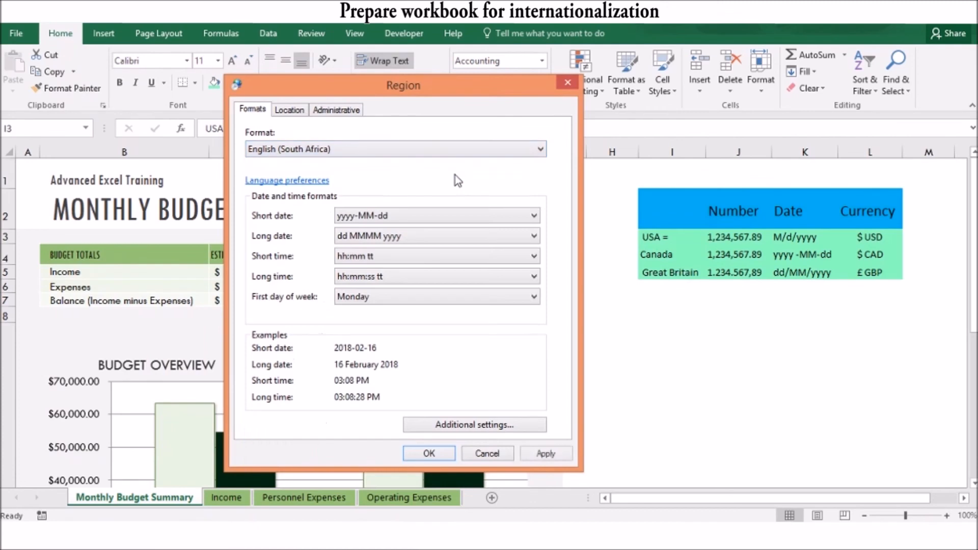
{"action": "left_click", "coordinate": [429, 453]}
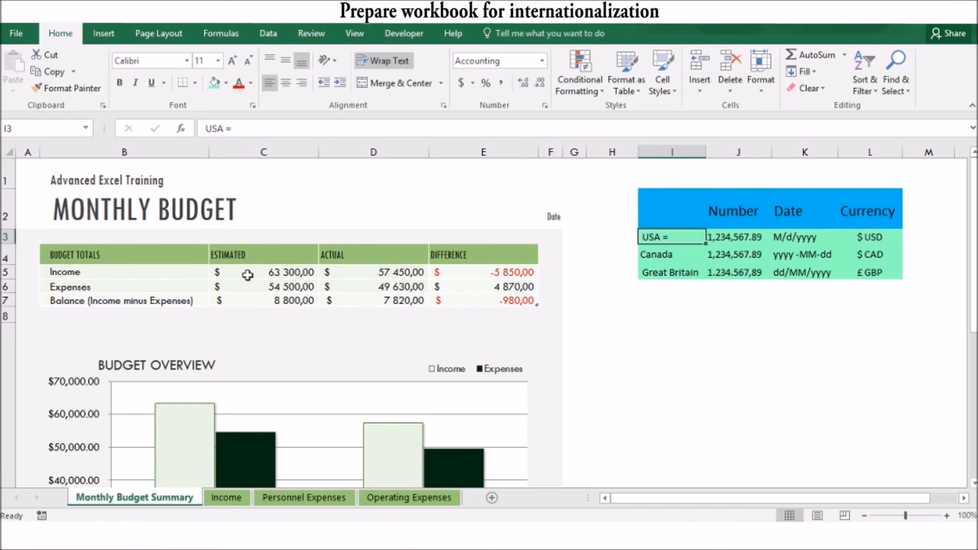
Apply the South African rand accounting format to the budget totals in C5:E7
{"action": "left_click_drag", "start_coordinate": [248, 275], "coordinate": [490, 296]}
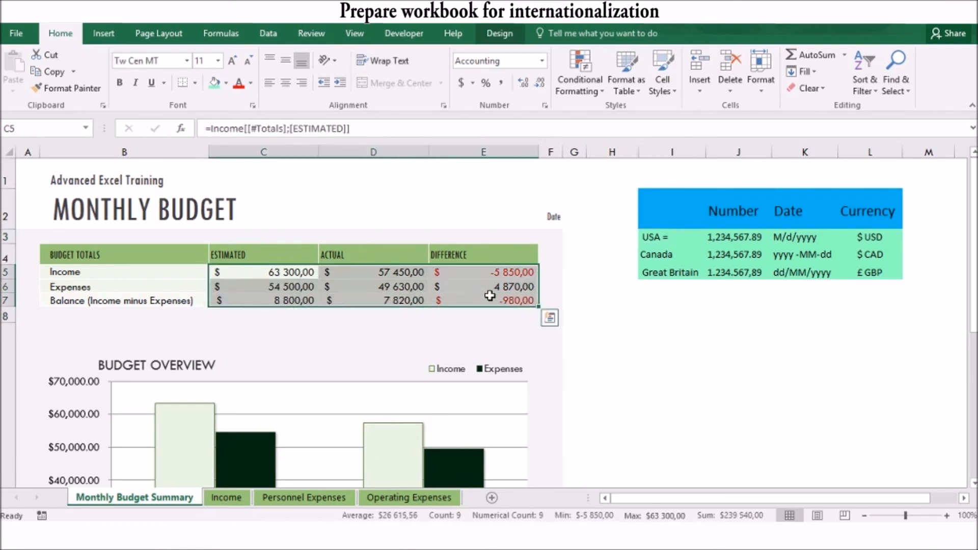
{"action": "left_click", "coordinate": [472, 84]}
{"action": "left_click", "coordinate": [482, 95]}
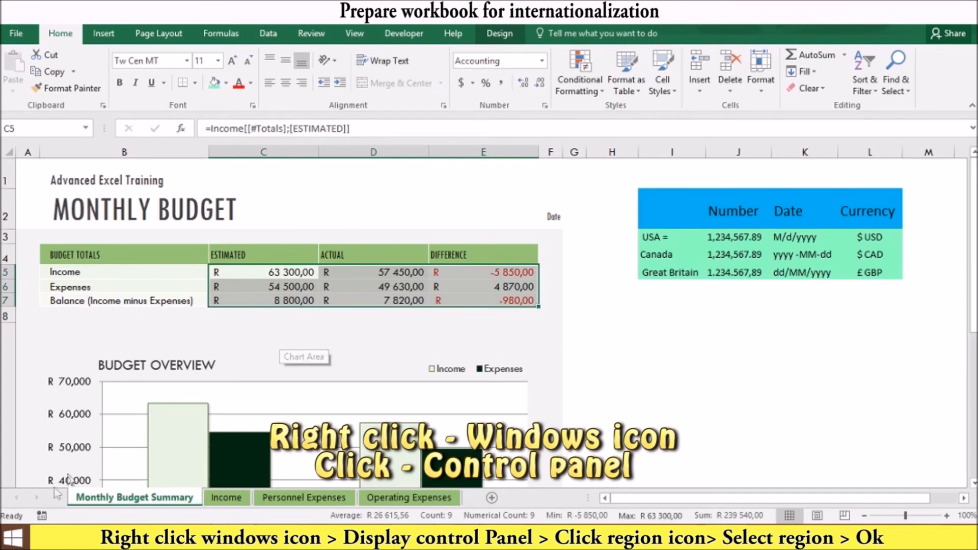
Set the regional format to English (United States) in the Windows Control Panel's Region settings and return to the workbook
{"action": "right_click", "coordinate": [15, 539]}
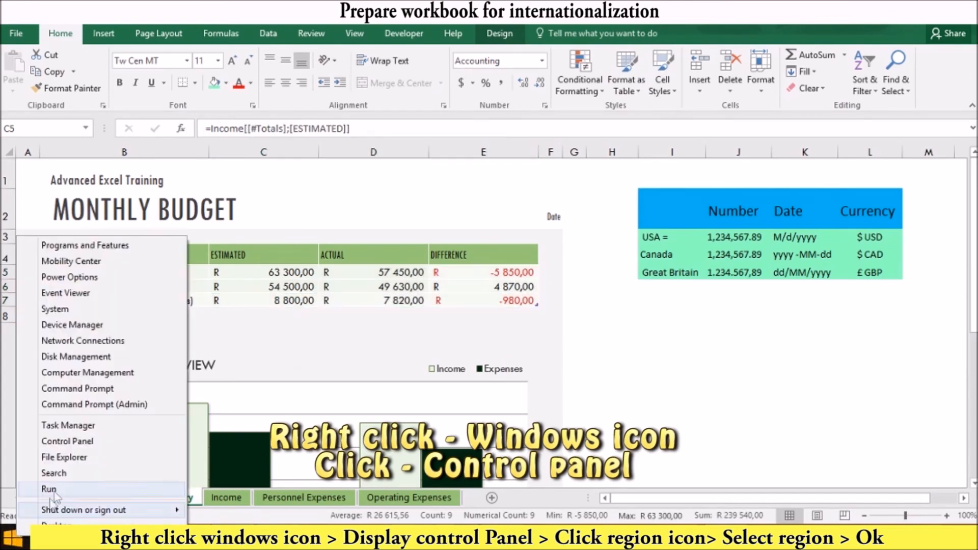
{"action": "left_click", "coordinate": [69, 442]}
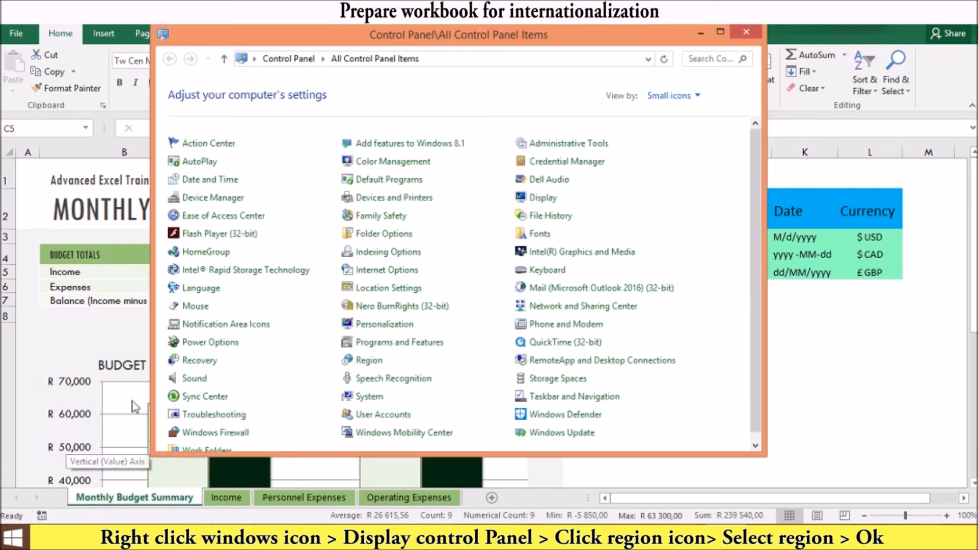
{"action": "left_click", "coordinate": [357, 362]}
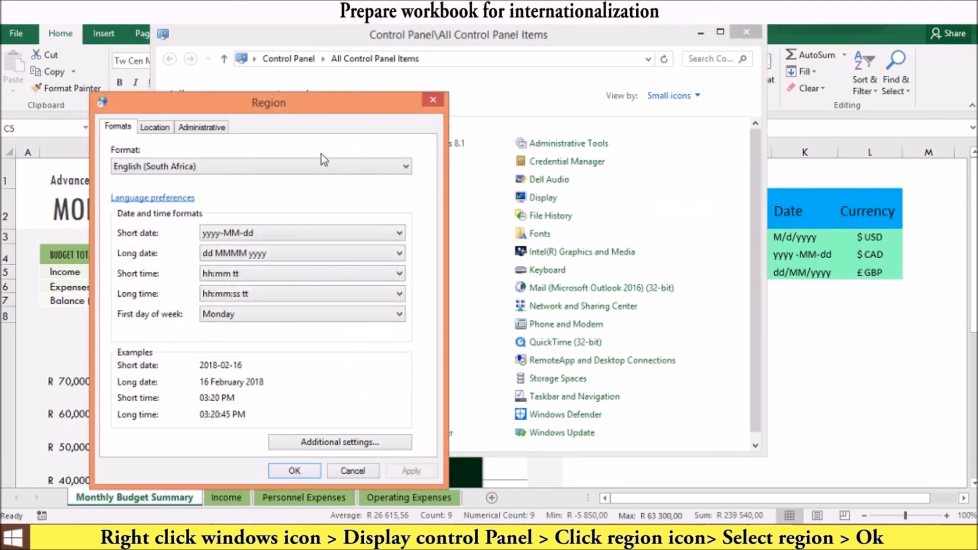
{"action": "left_click_drag", "start_coordinate": [318, 106], "coordinate": [434, 80]}
{"action": "left_click", "coordinate": [521, 140]}
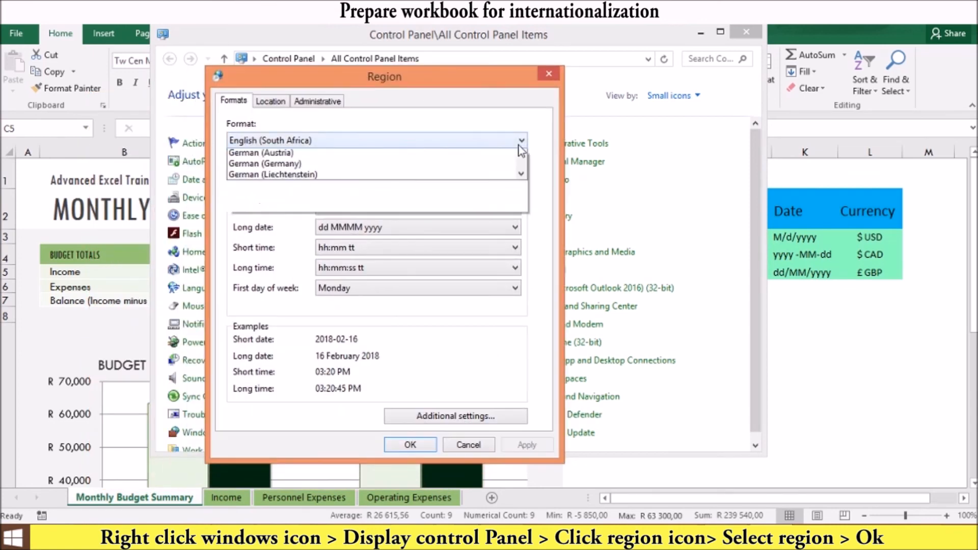
{"action": "left_click", "coordinate": [439, 187]}
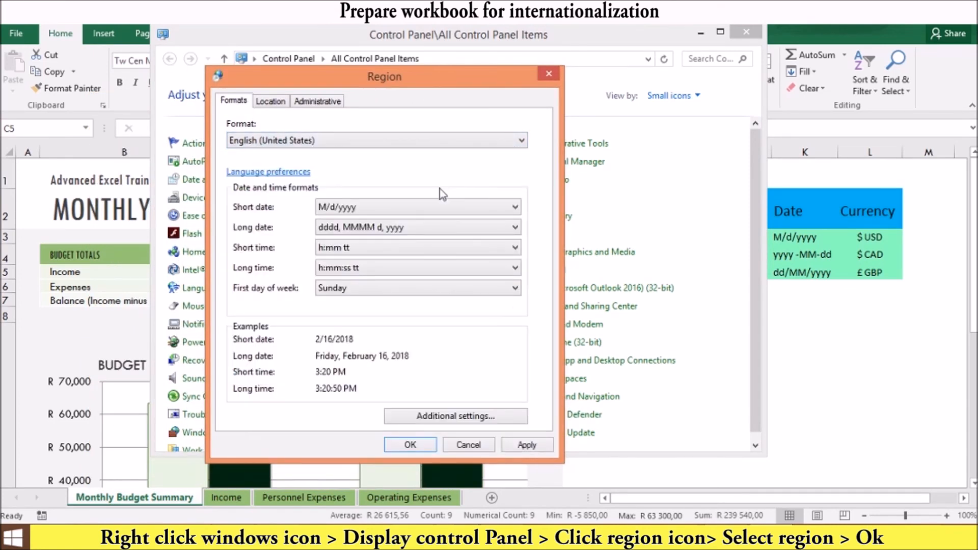
{"action": "left_click", "coordinate": [410, 444]}
{"action": "left_click", "coordinate": [701, 33]}
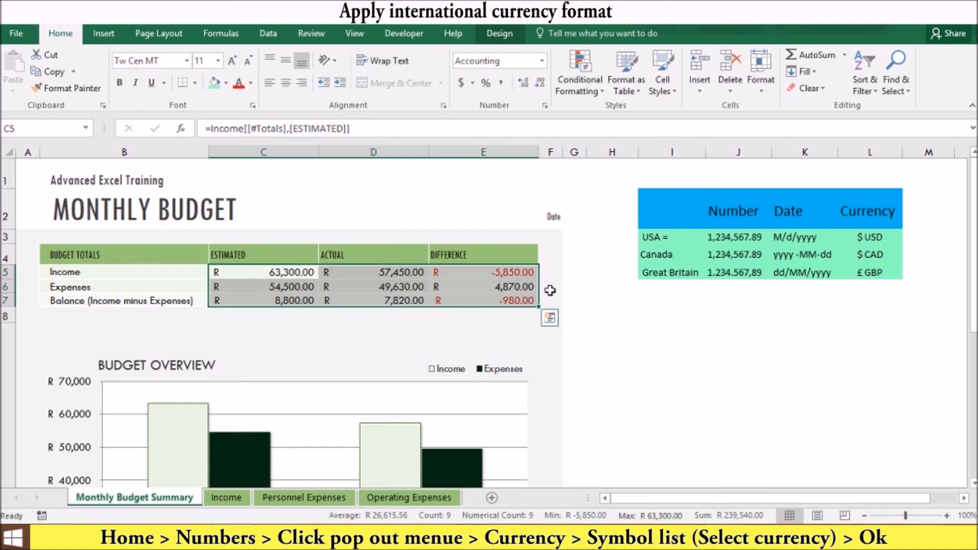
Format the budget totals in C5:E7 as Currency with the $ symbol
{"action": "left_click_drag", "start_coordinate": [283, 272], "coordinate": [509, 299]}
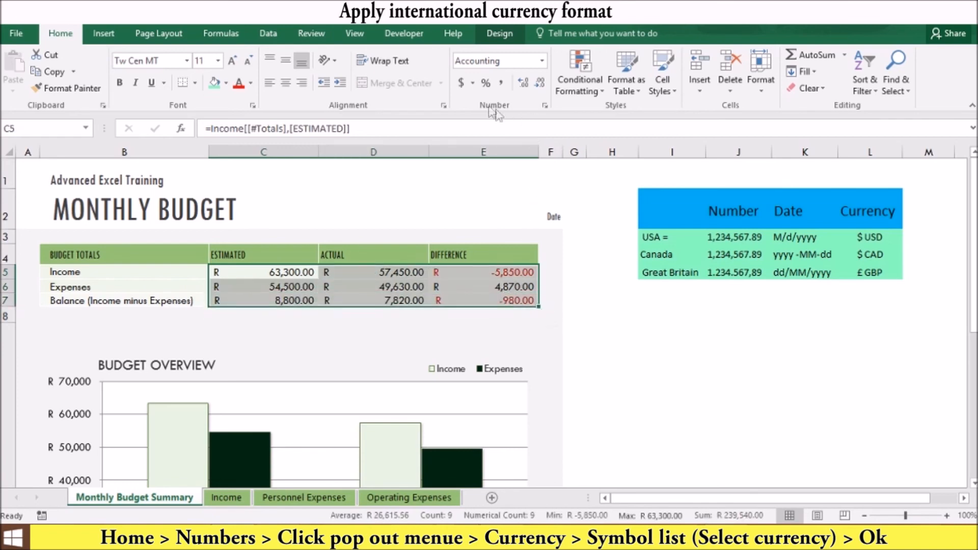
{"action": "left_click", "coordinate": [546, 106]}
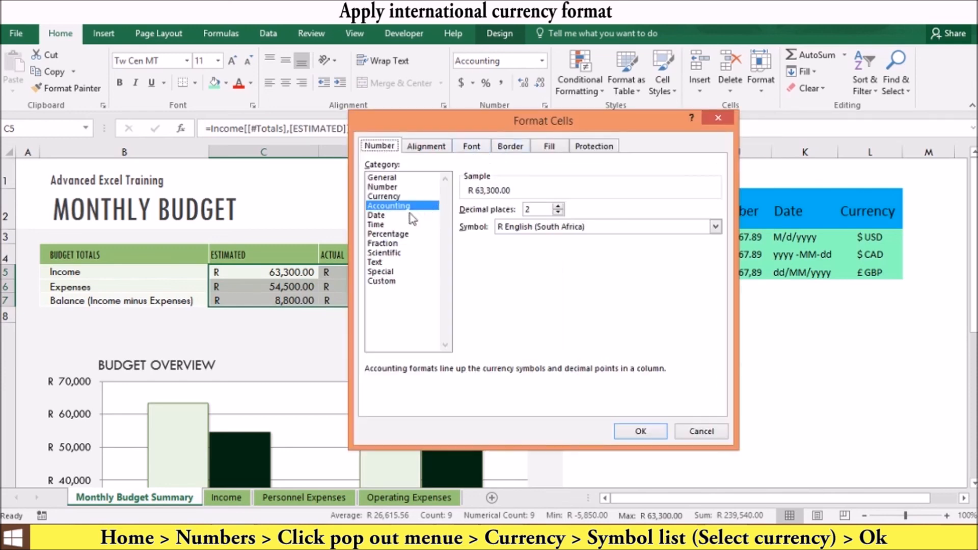
{"action": "left_click", "coordinate": [408, 198]}
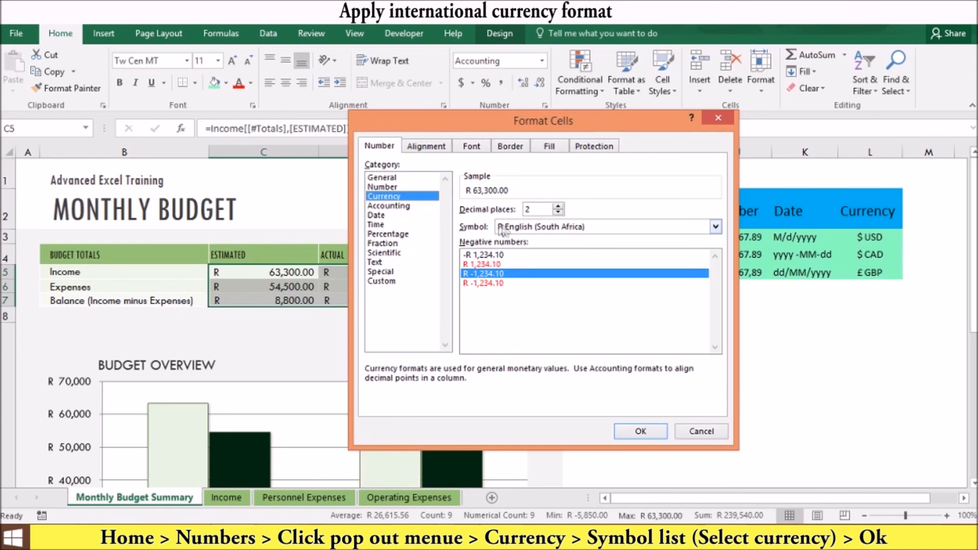
{"action": "left_click", "coordinate": [715, 228]}
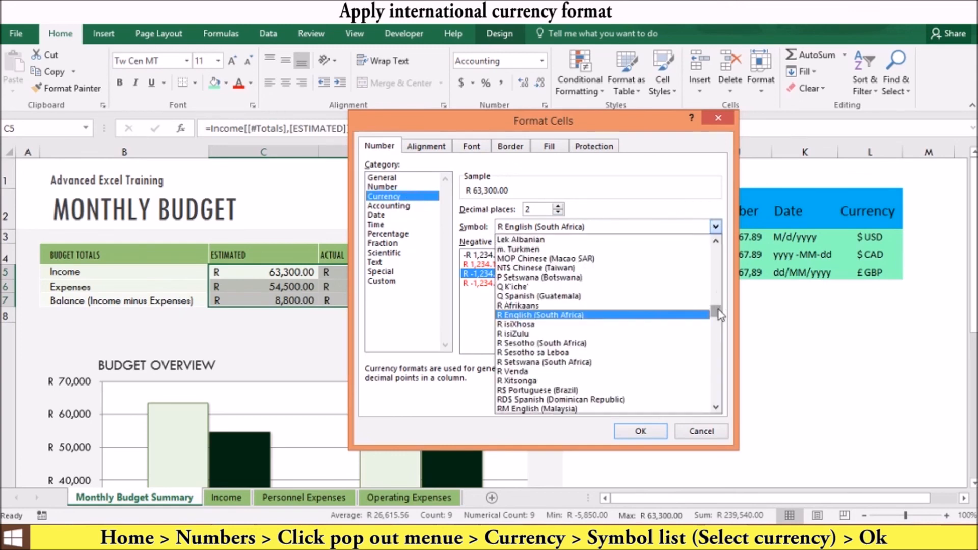
{"action": "left_click_drag", "start_coordinate": [718, 314], "coordinate": [715, 245]}
{"action": "left_click", "coordinate": [586, 250]}
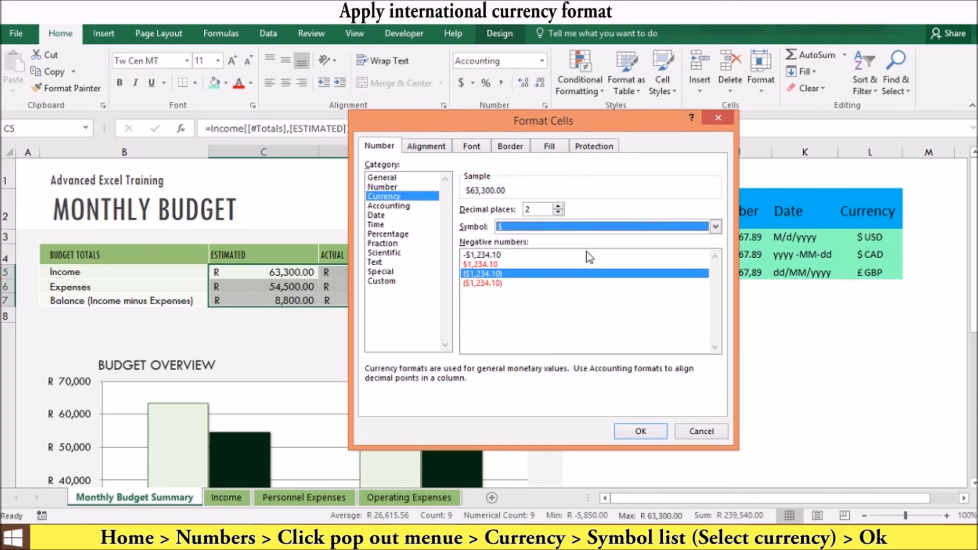
{"action": "left_click", "coordinate": [639, 431]}
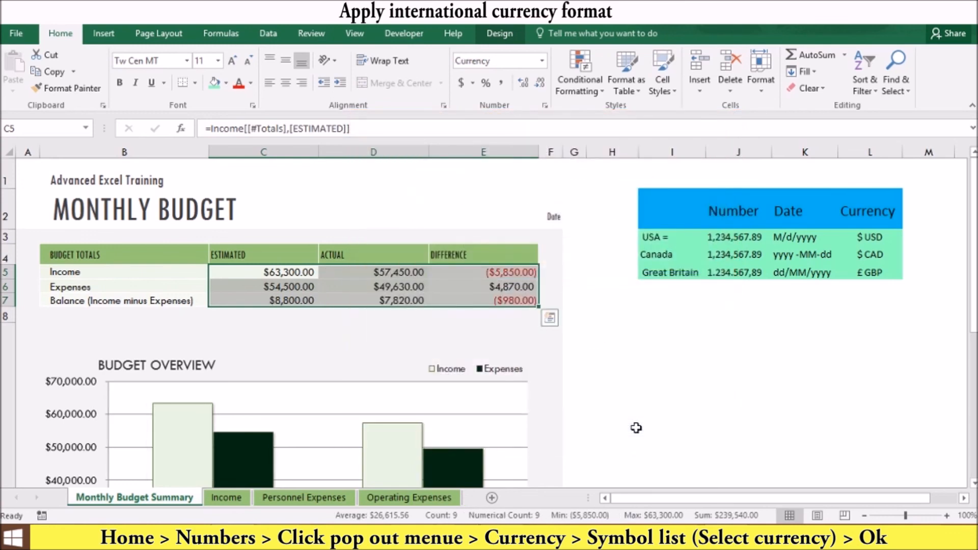